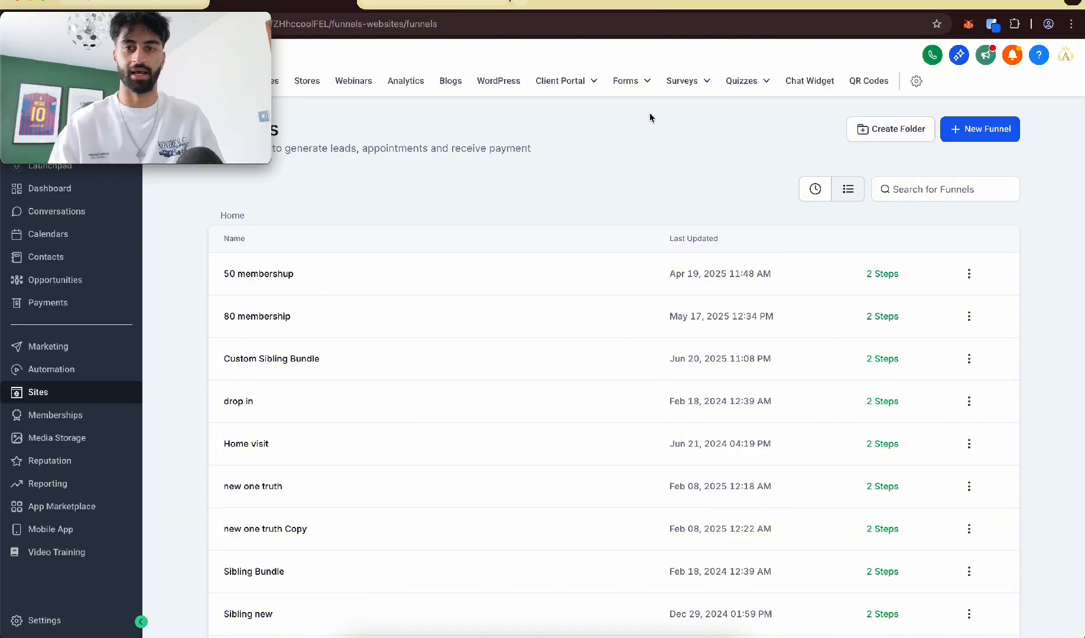
Create a new form from scratch in the Forms section.
left_click(622, 106)
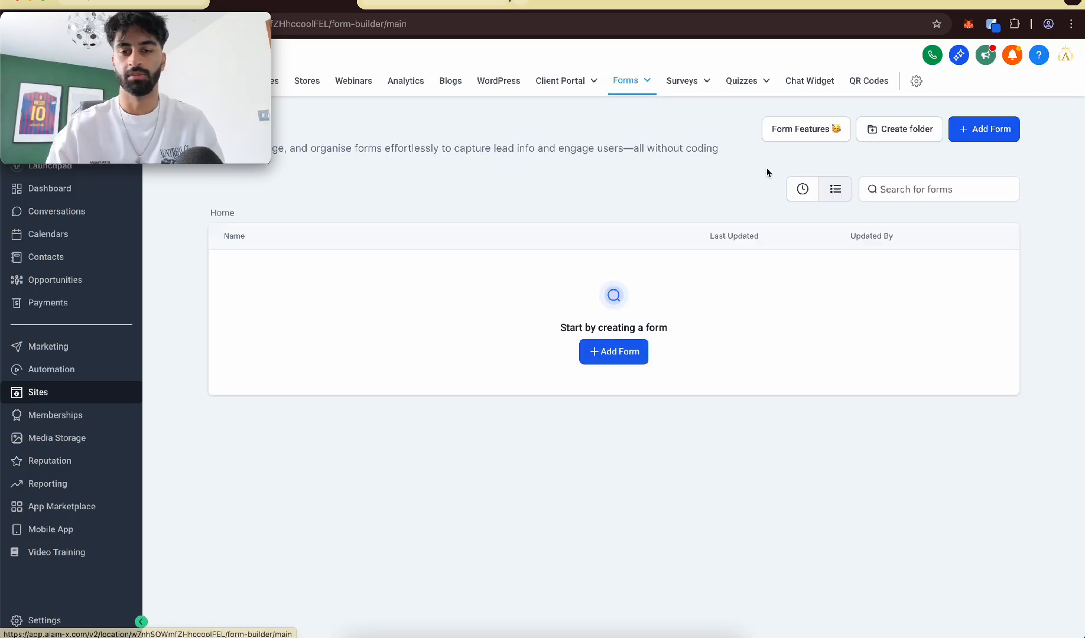
left_click(977, 130)
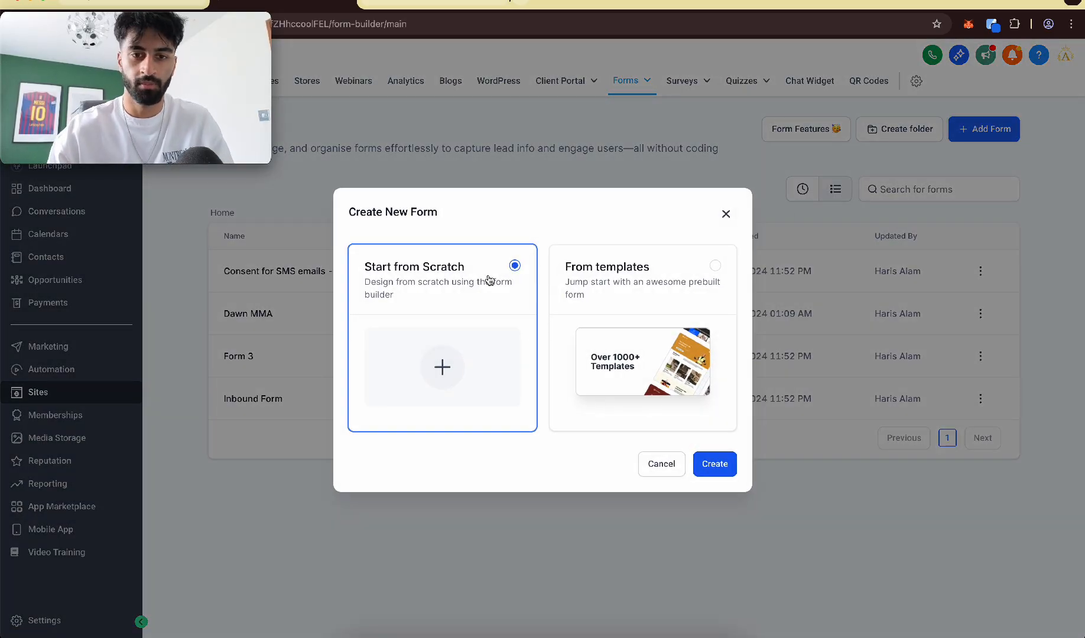
left_click(715, 464)
Rename the form as "GETTING INFO FROM CLIENTS".
left_click(533, 55)
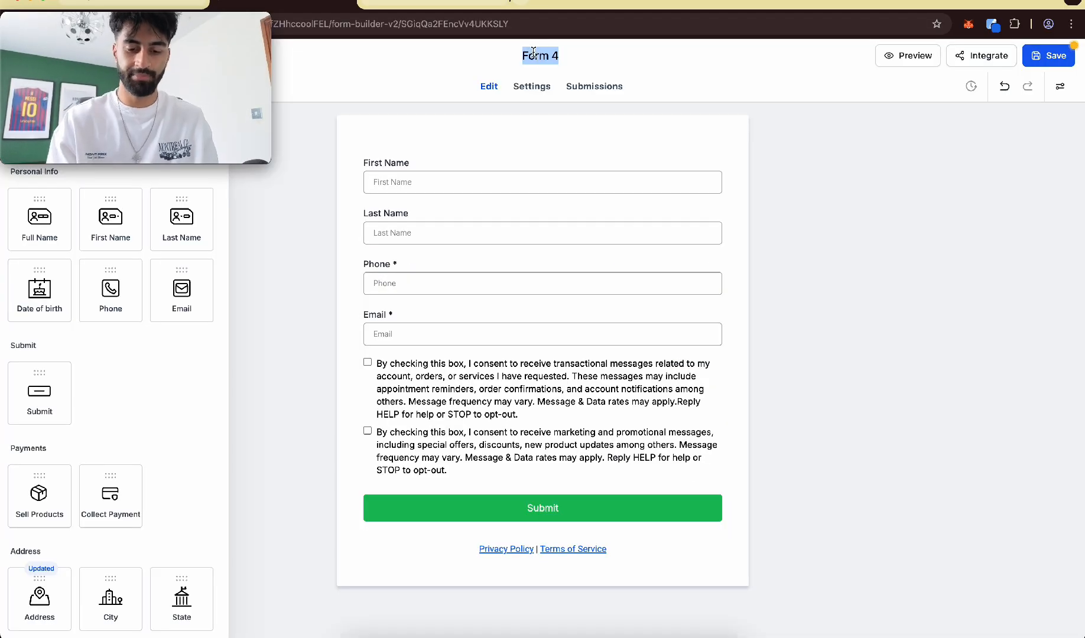
type("GETTING")
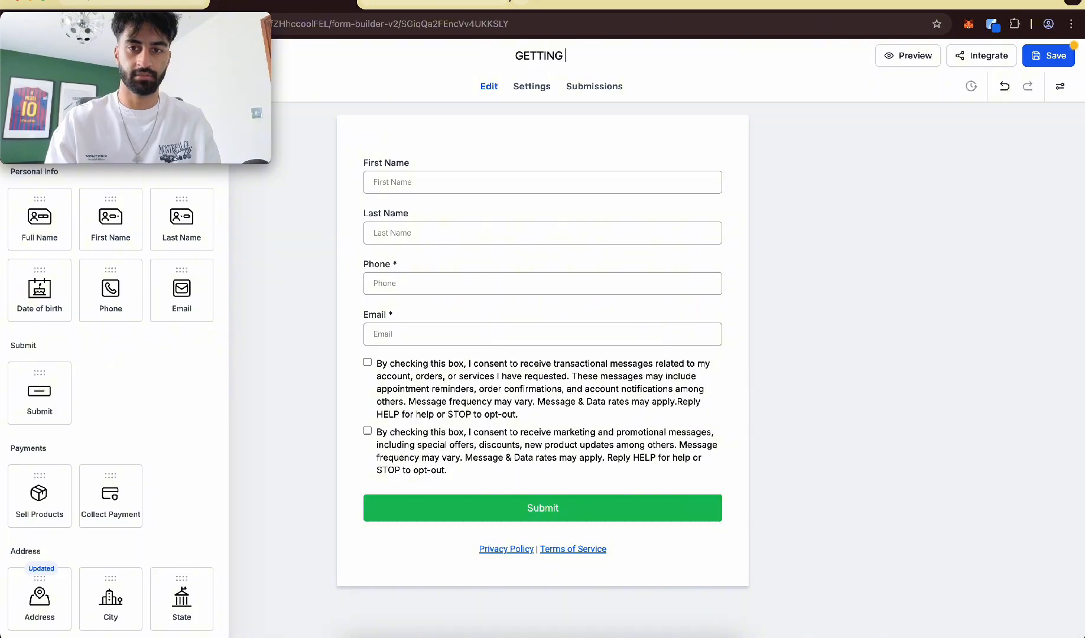
type(" INFO FROM CLIE")
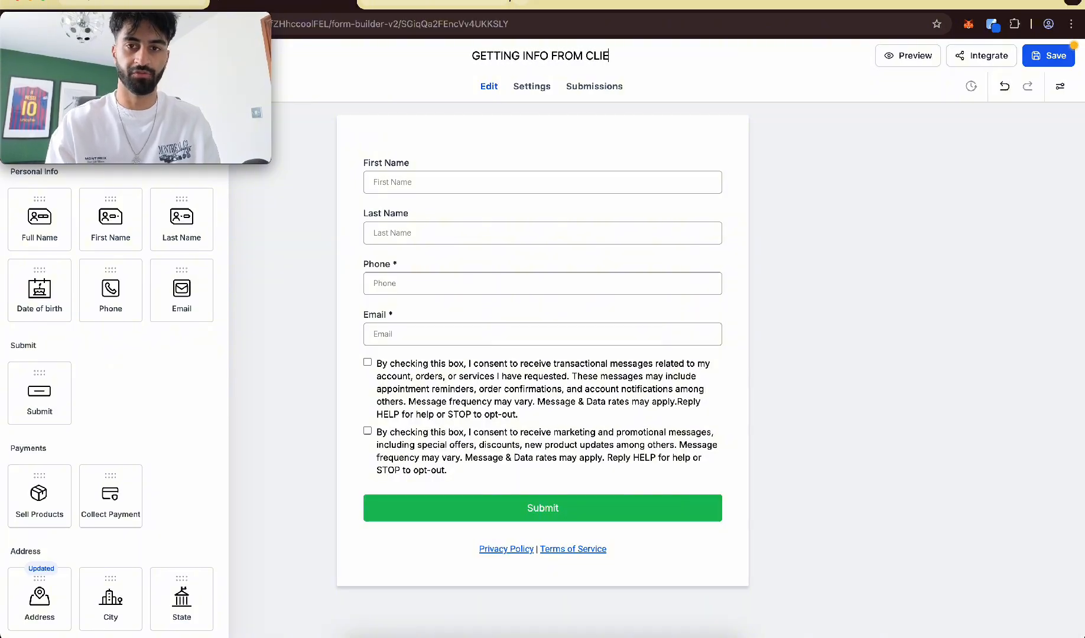
type("NTS")
left_click(449, 130)
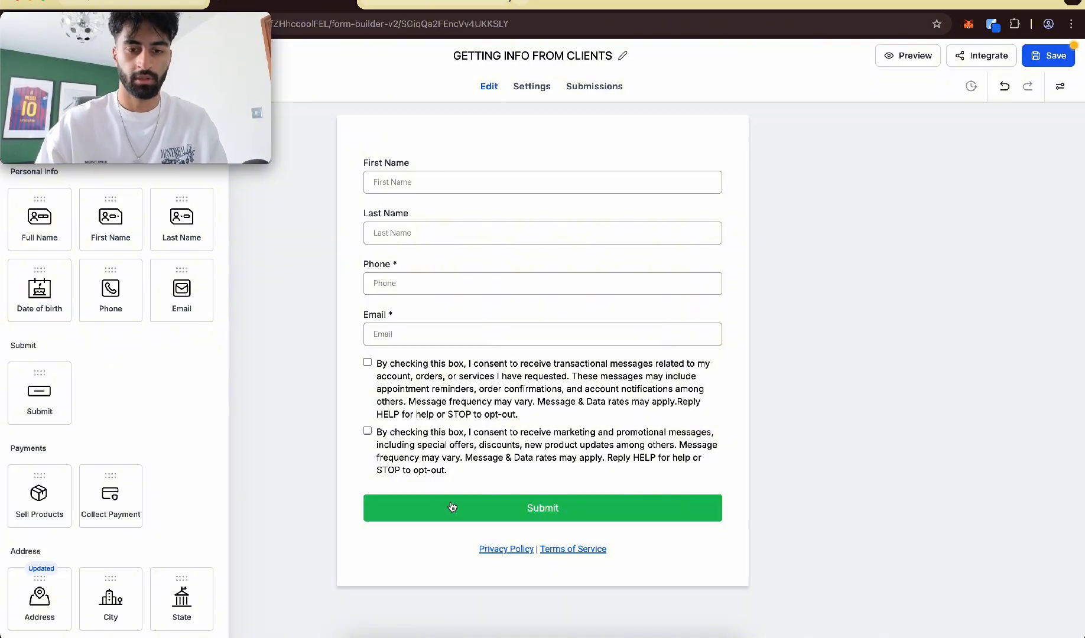
Delete the consent checkboxes and the Privacy Policy and Terms of Service links from the form.
left_click(385, 365)
left_click(722, 357)
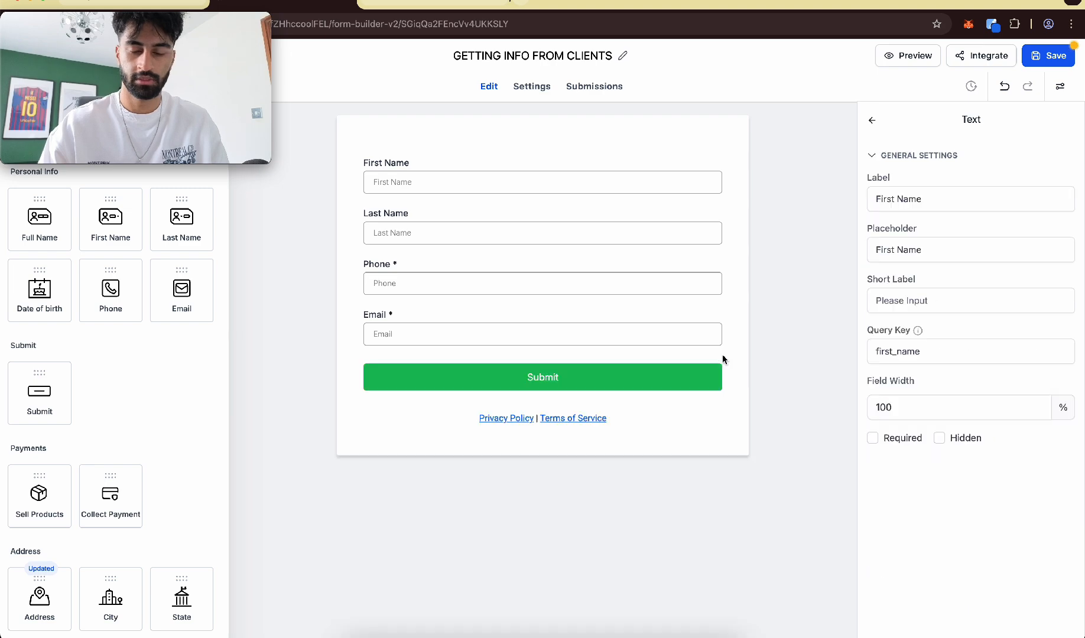
left_click(552, 407)
left_click(722, 402)
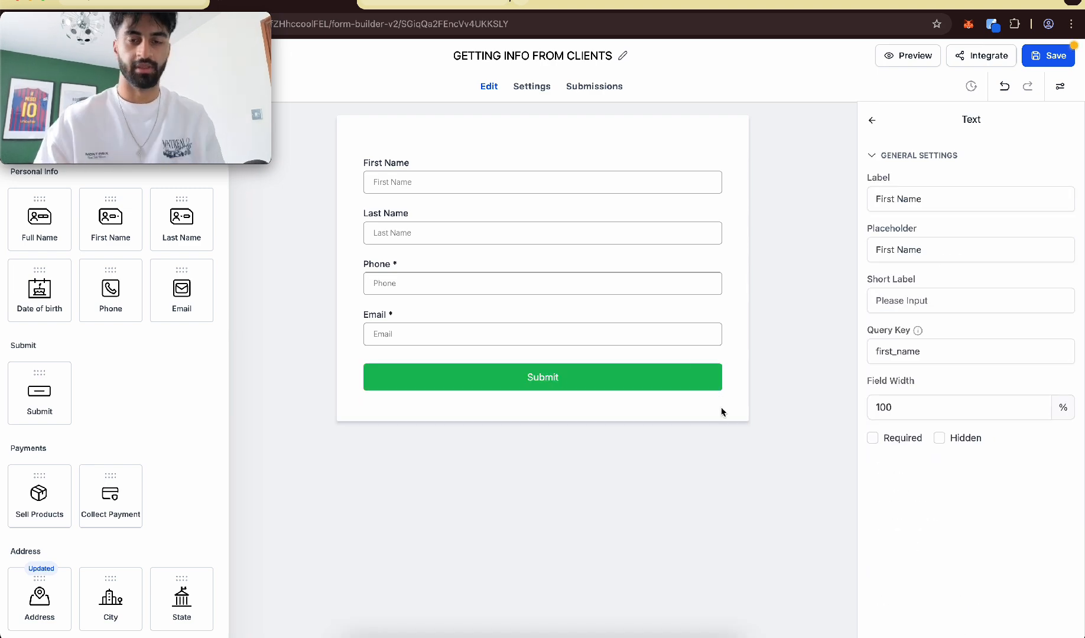
Replace the First Name and Last Name fields with a single Full Name field at the start of the form.
left_click(421, 156)
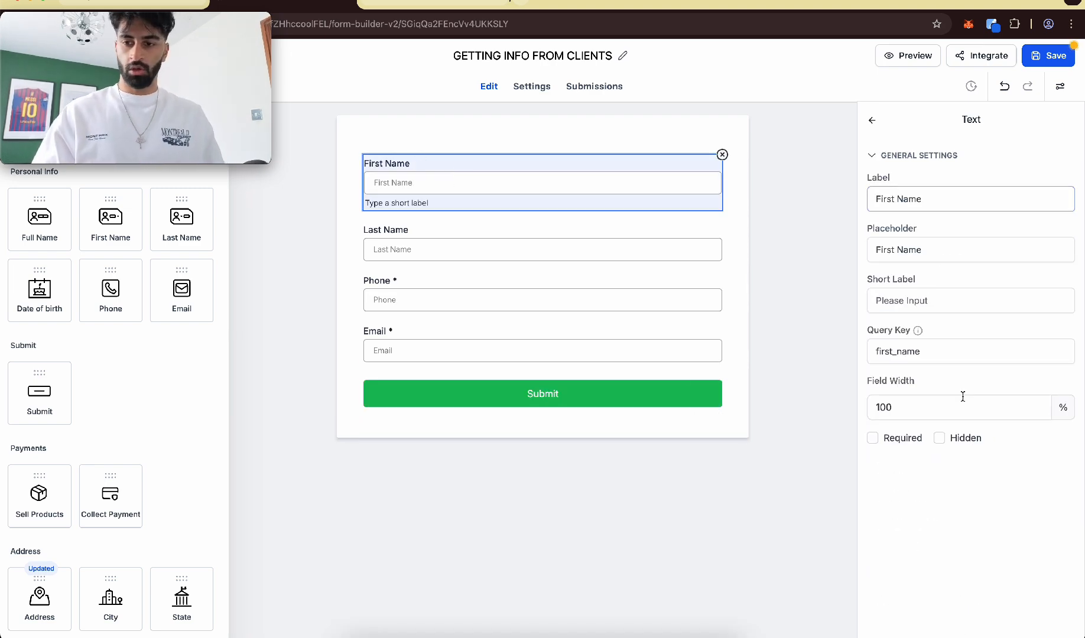
left_click(722, 155)
left_click_drag(43, 225, 431, 173)
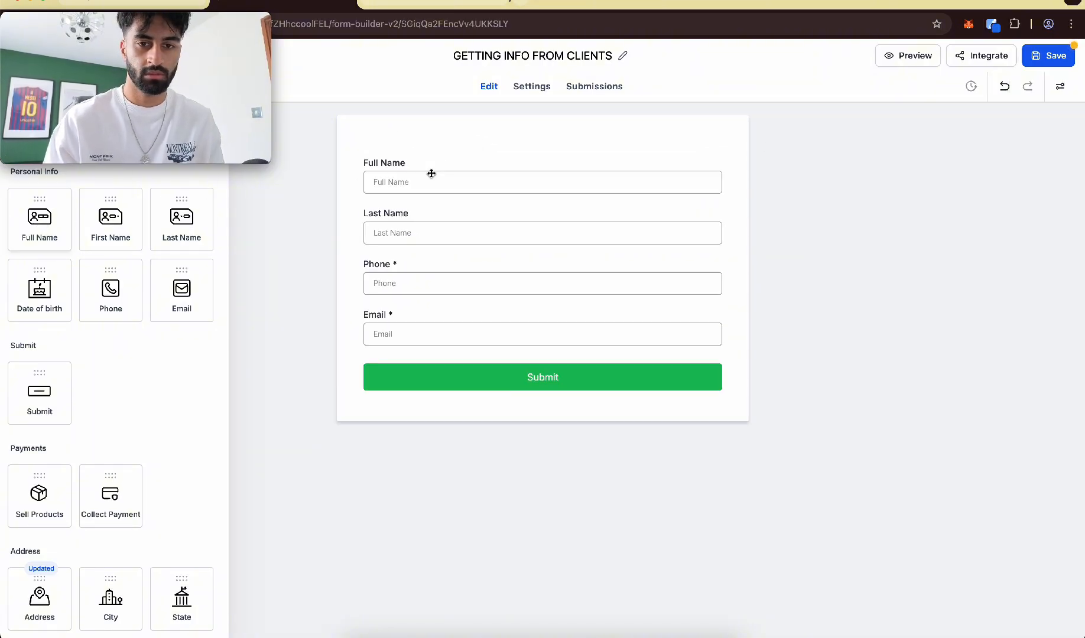
left_click(463, 221)
left_click(720, 208)
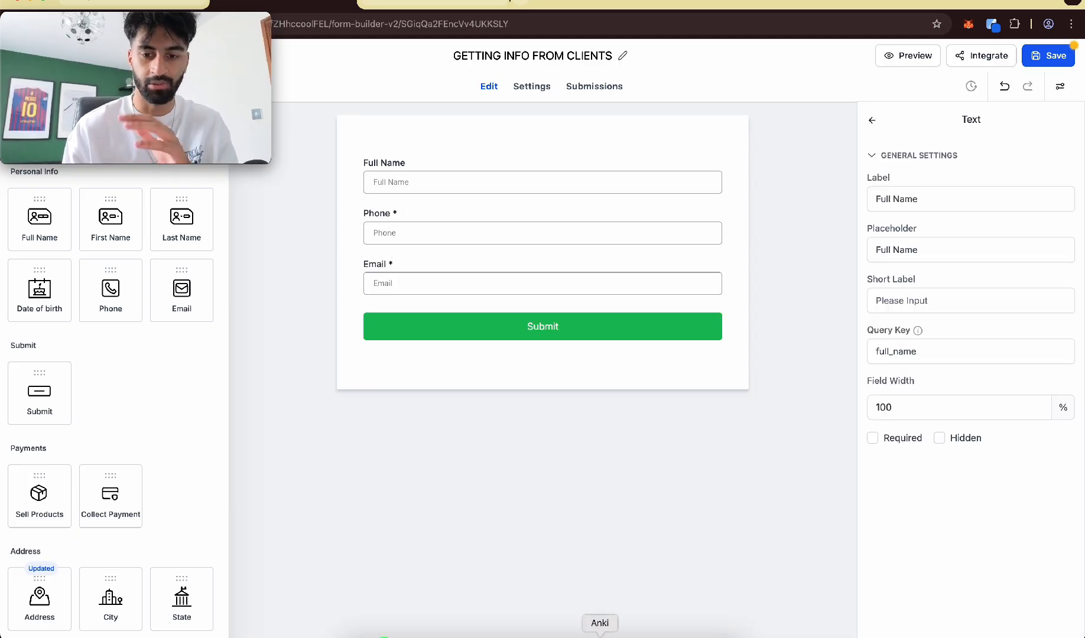
Check the list of required client info in PowerPoint, return to Chrome and move the Email field above Phone.
left_click(552, 635)
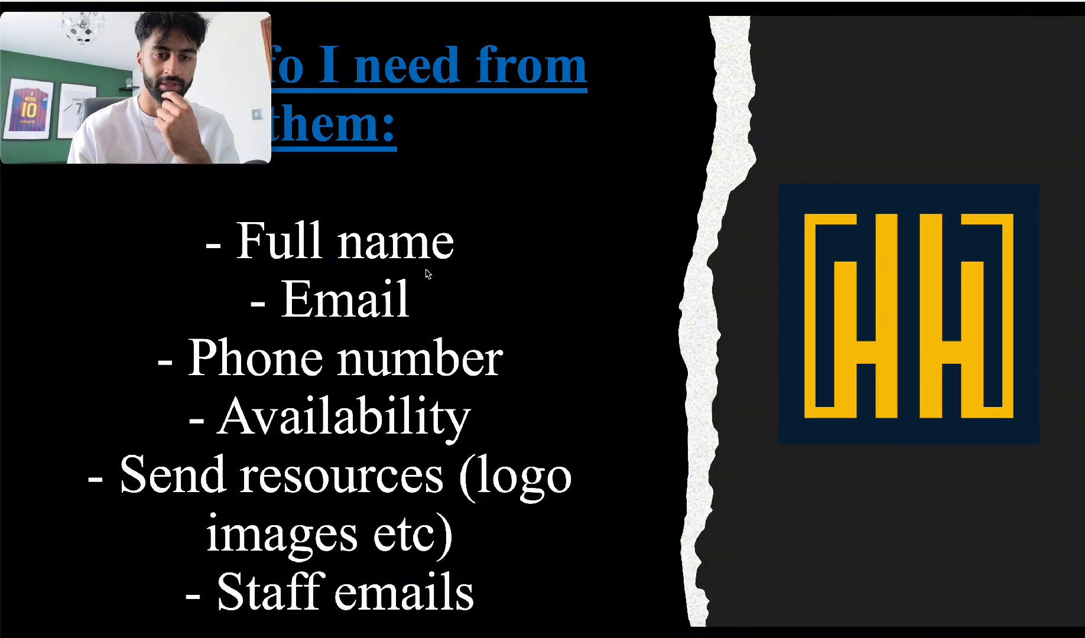
left_click(365, 634)
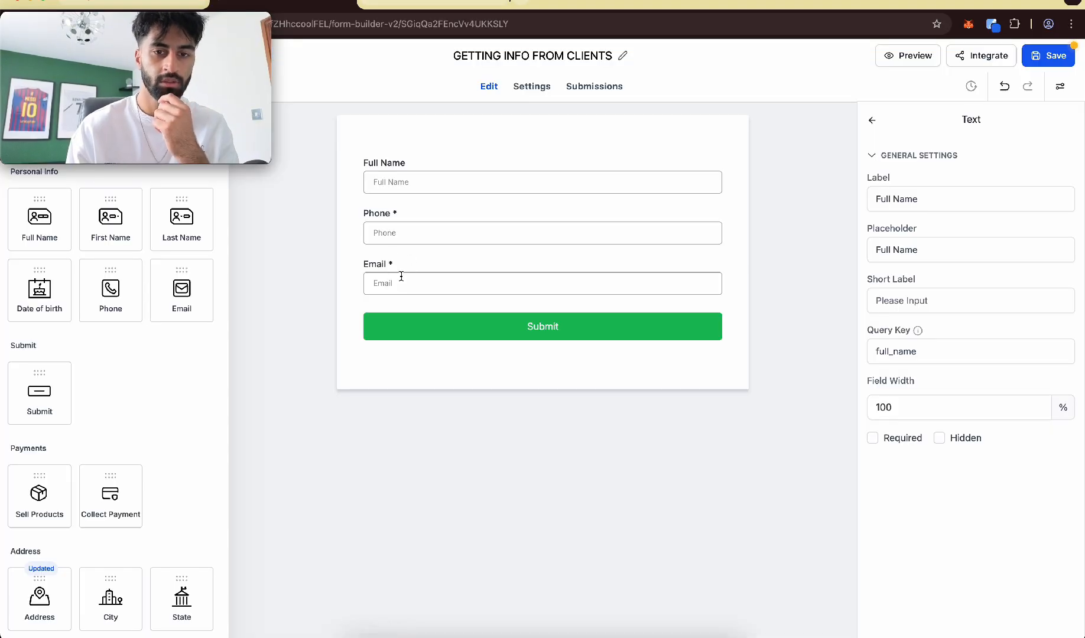
left_click_drag(388, 261, 384, 198)
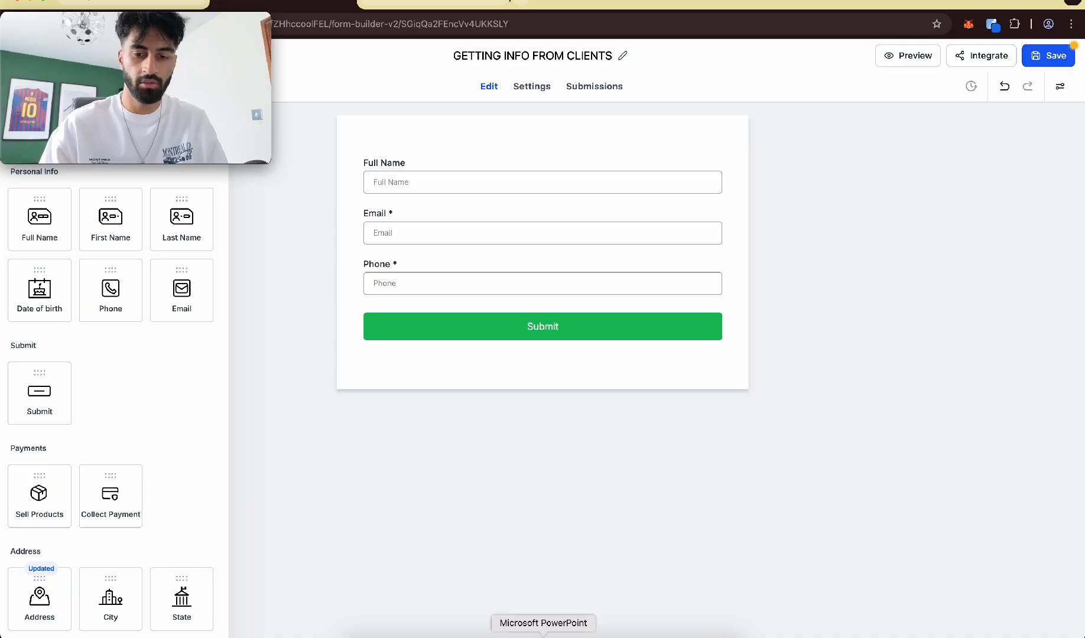
Recheck the required info in PowerPoint, then in Chrome start a new custom field of type Multi Line.
left_click(542, 634)
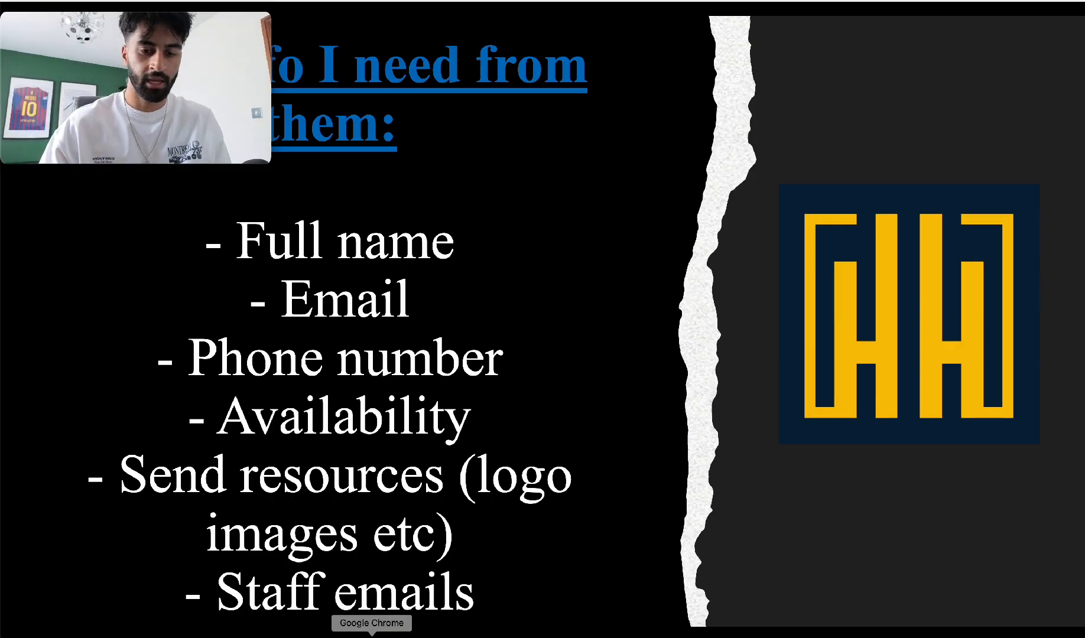
left_click(370, 633)
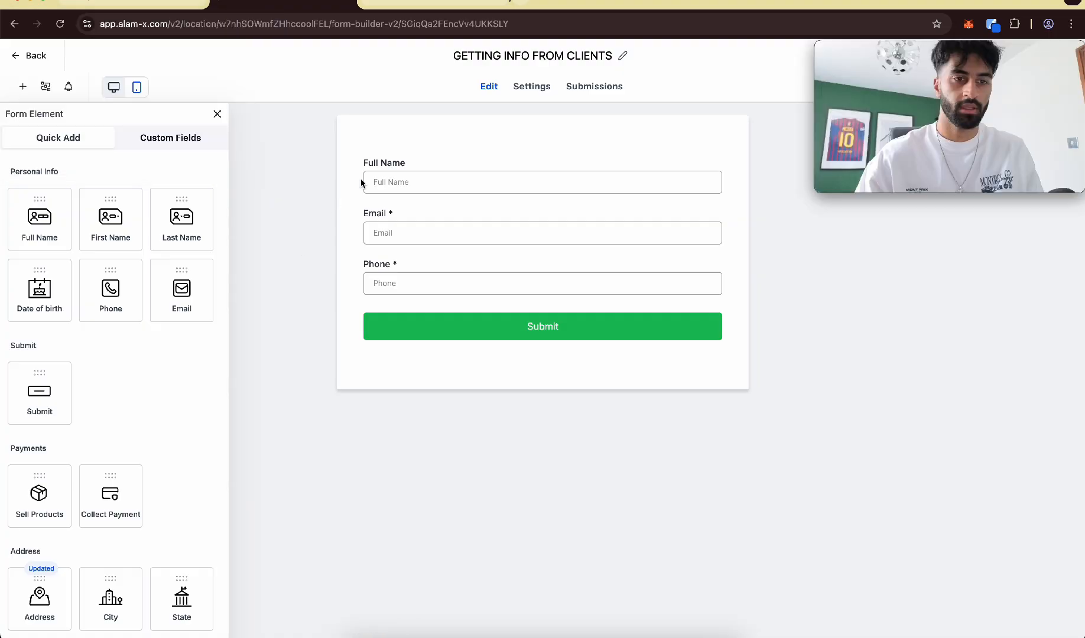
left_click(153, 141)
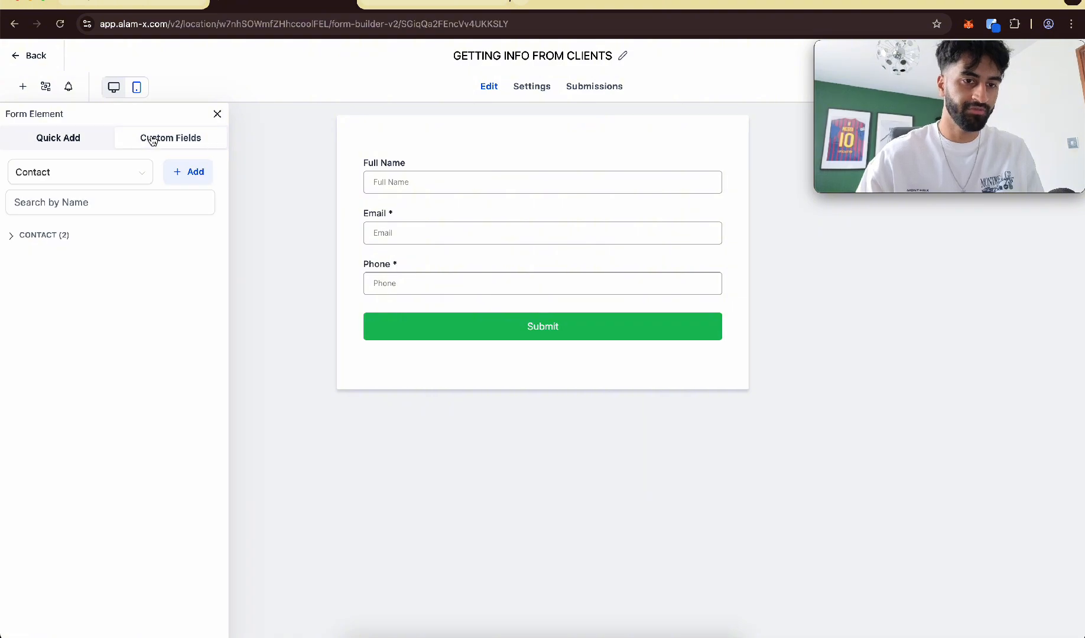
left_click(192, 173)
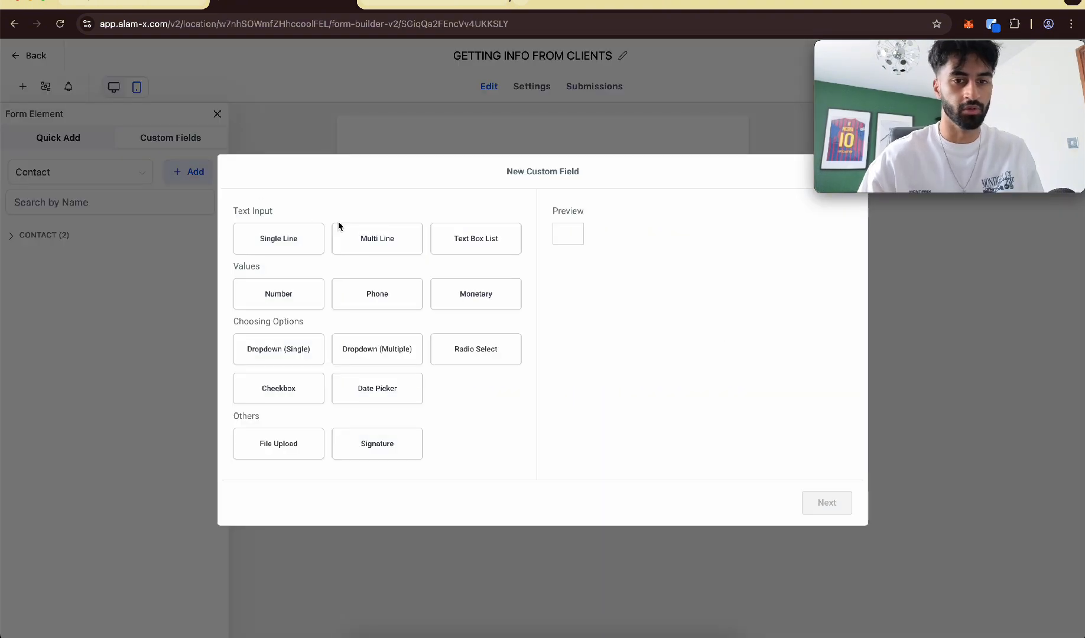
left_click(378, 241)
left_click(835, 509)
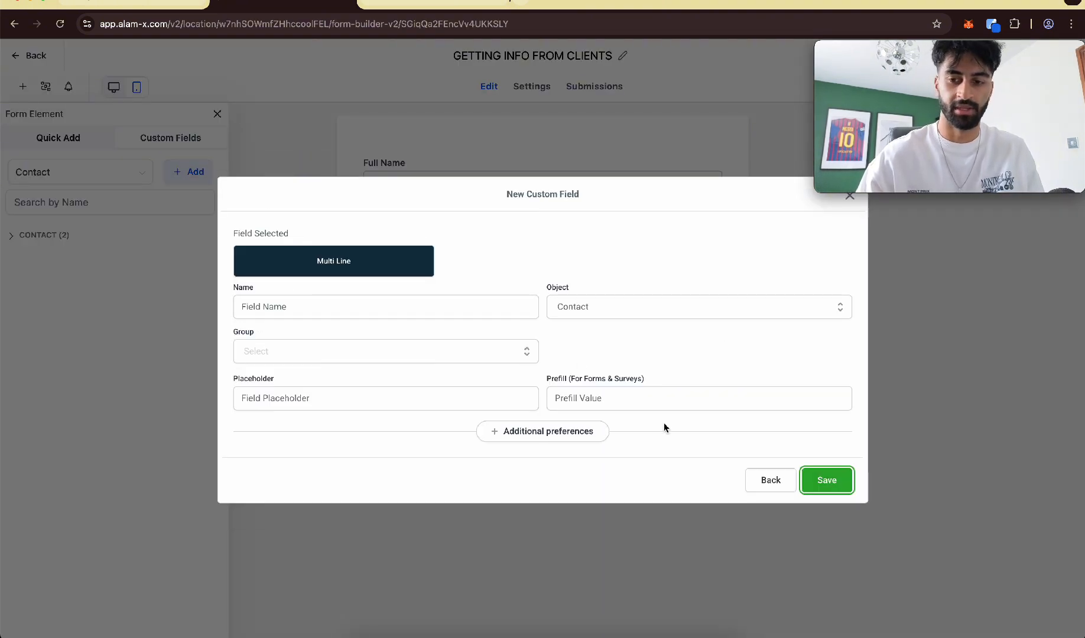
Name the custom field Availability, assign it to the Contact object and Contact group, set its placeholder to Availability and save it.
left_click(432, 304)
type("aVAI")
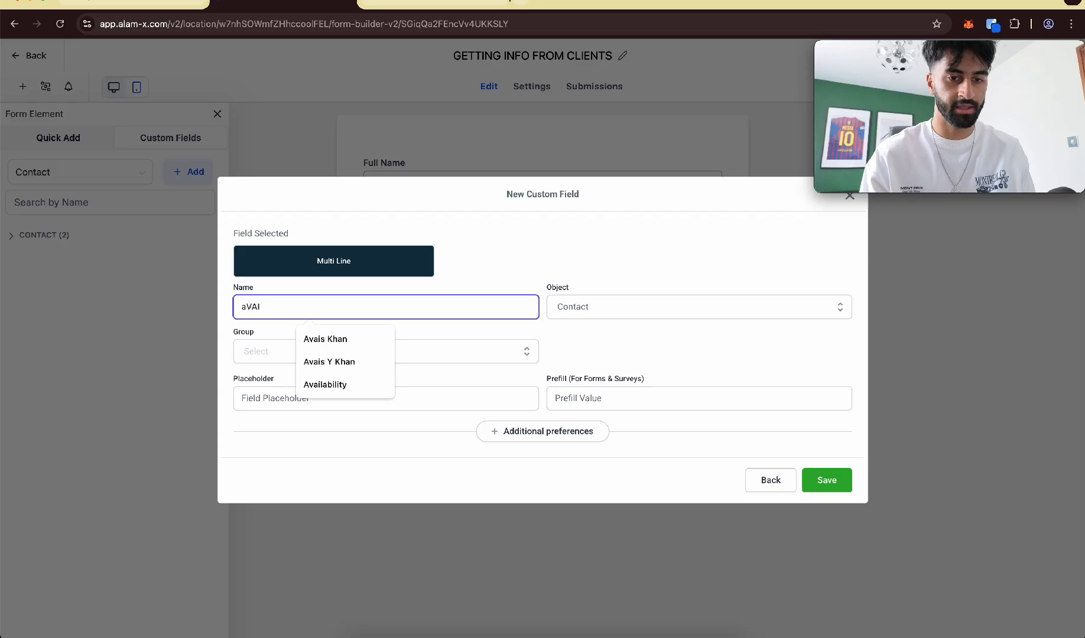
left_click(361, 381)
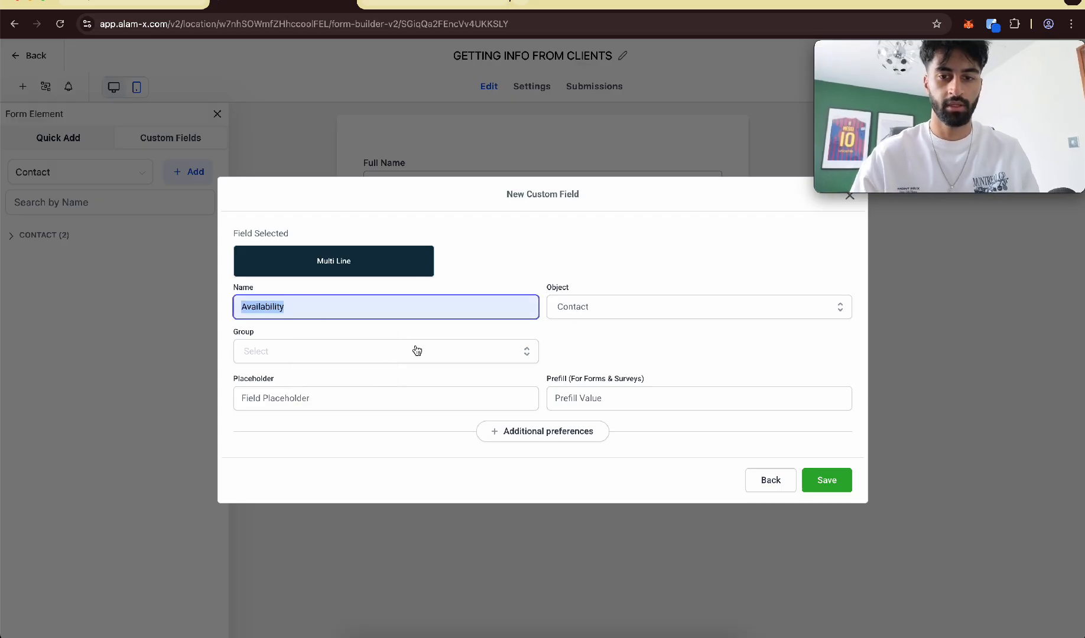
left_click(610, 316)
left_click(598, 336)
left_click(397, 351)
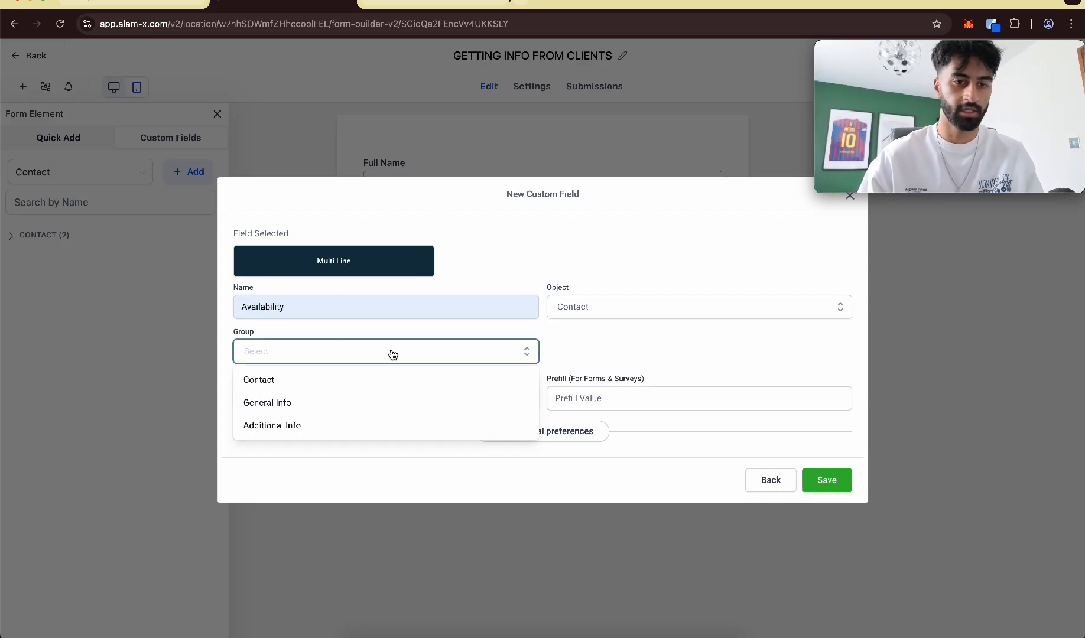
left_click(351, 381)
left_click(350, 398)
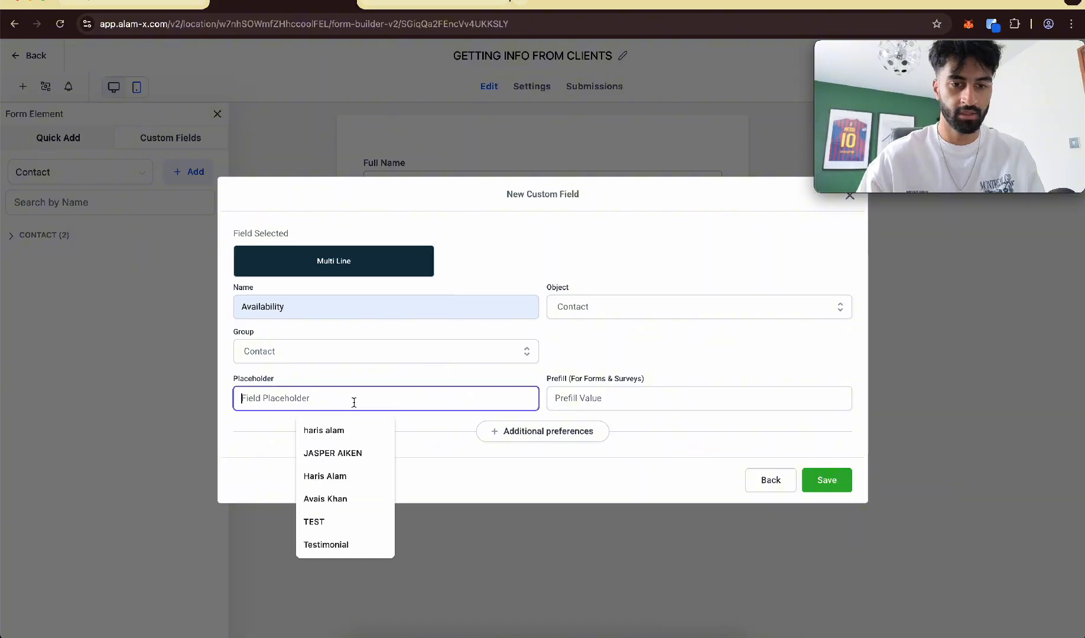
type("Availability")
left_click(379, 372)
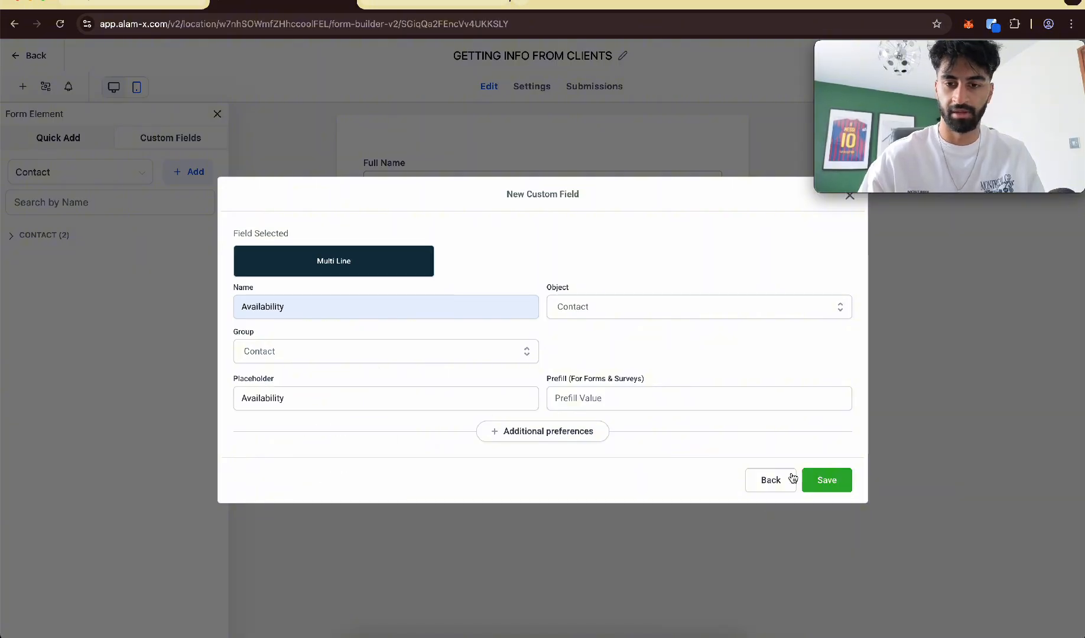
left_click(826, 480)
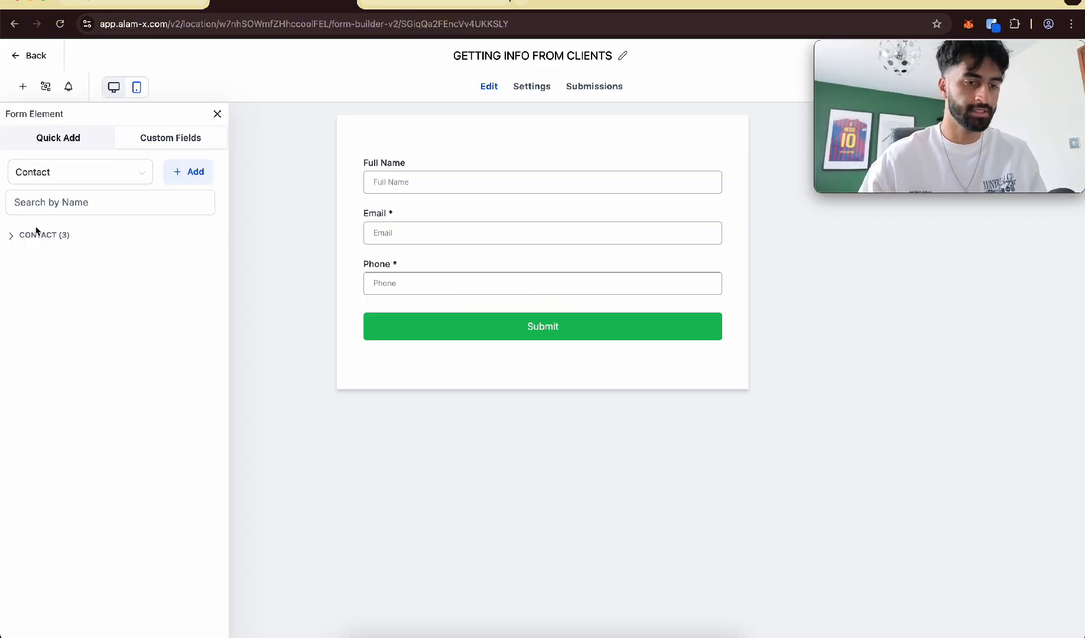
Add the Availability custom field to the form as a required field, and move the Phone field above it.
left_click(37, 236)
left_click_drag(53, 333, 425, 268)
left_click(424, 261)
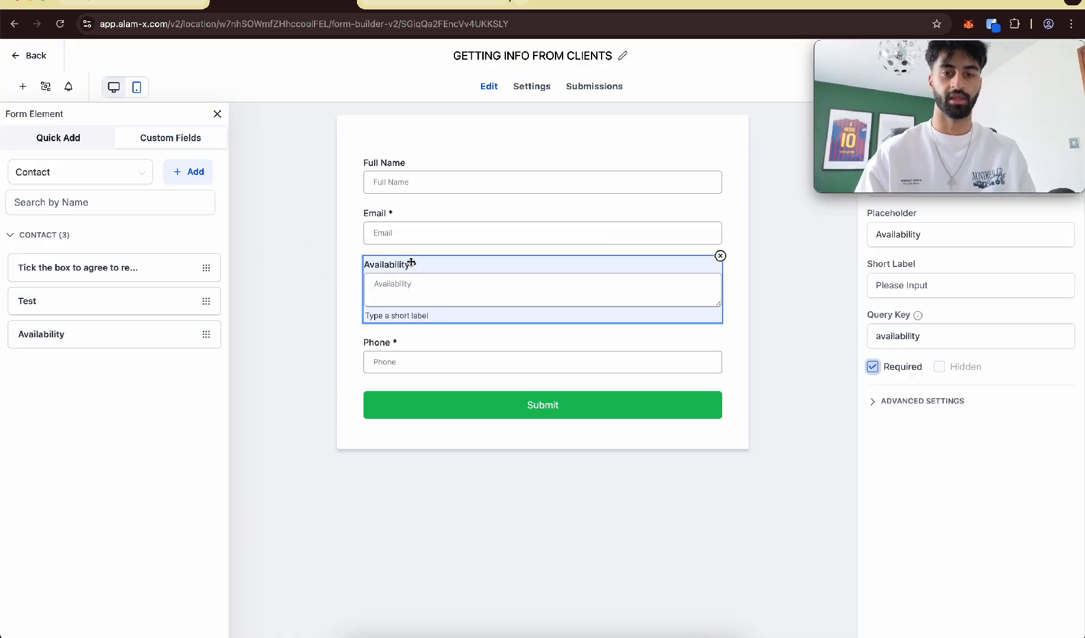
left_click(309, 258)
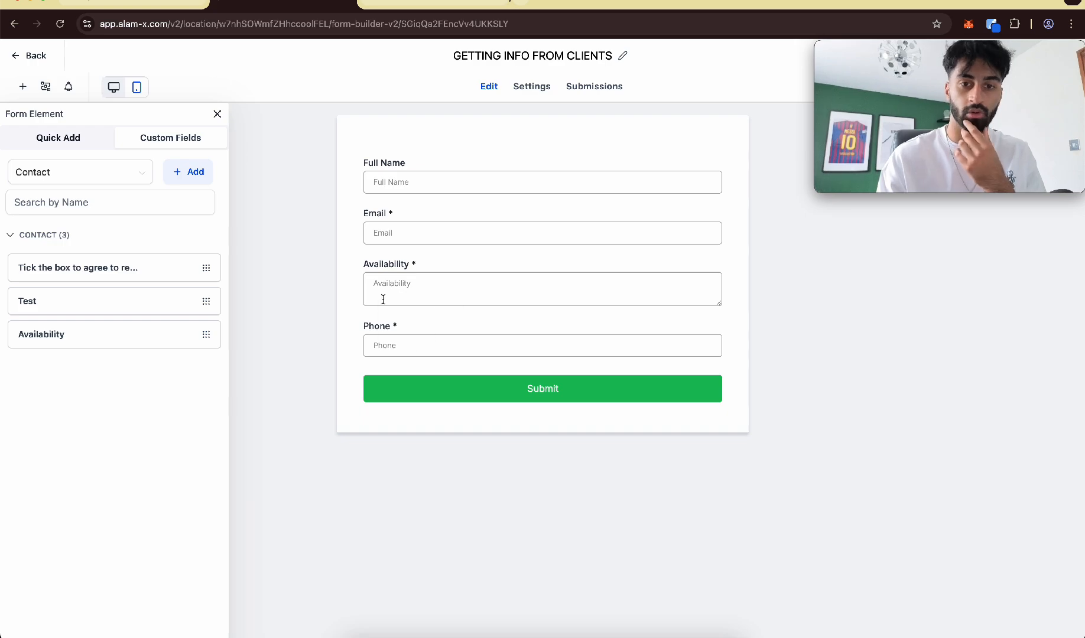
left_click(373, 321)
left_click_drag(393, 323, 408, 267)
Recheck the list in PowerPoint, then in Chrome add a File Upload field below Availability and label it "Upload Logos".
left_click(543, 634)
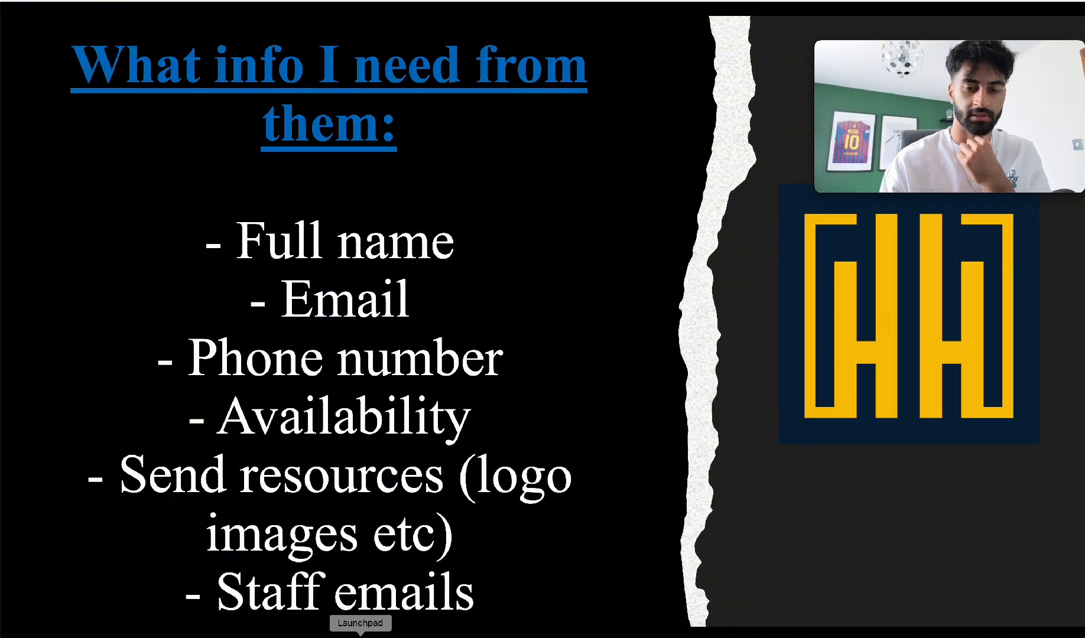
left_click(375, 633)
left_click(79, 145)
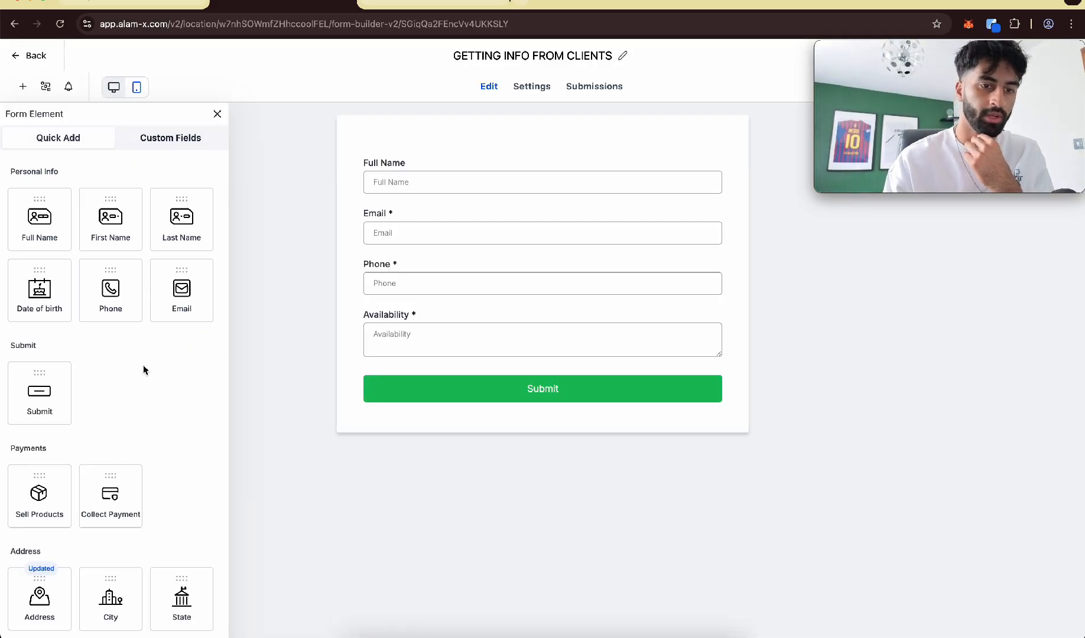
scroll(146, 371, "down", 10)
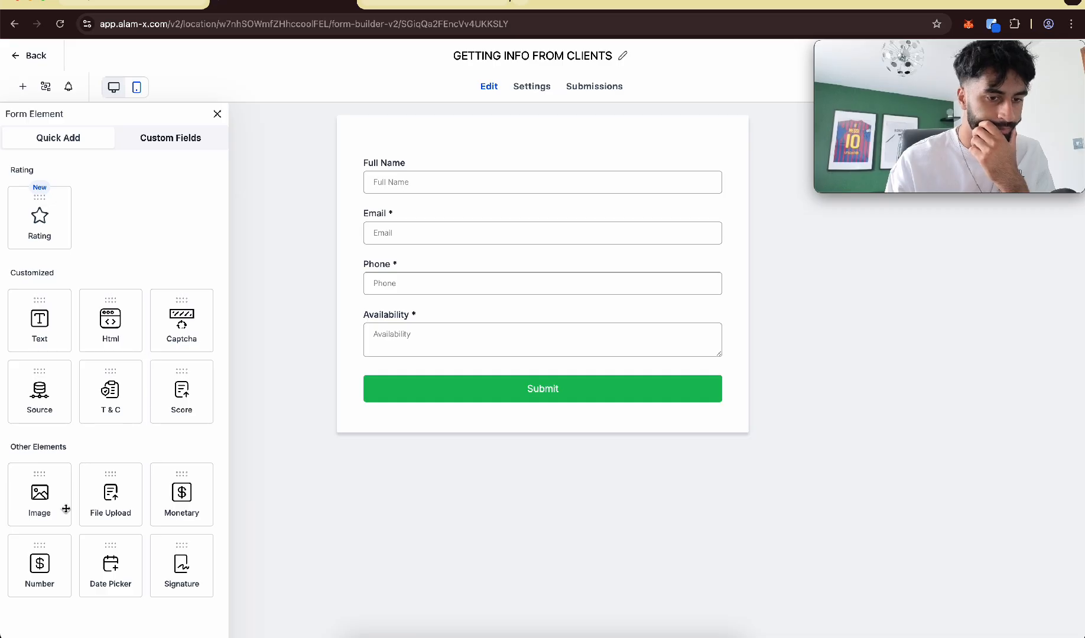
left_click_drag(121, 486, 438, 406)
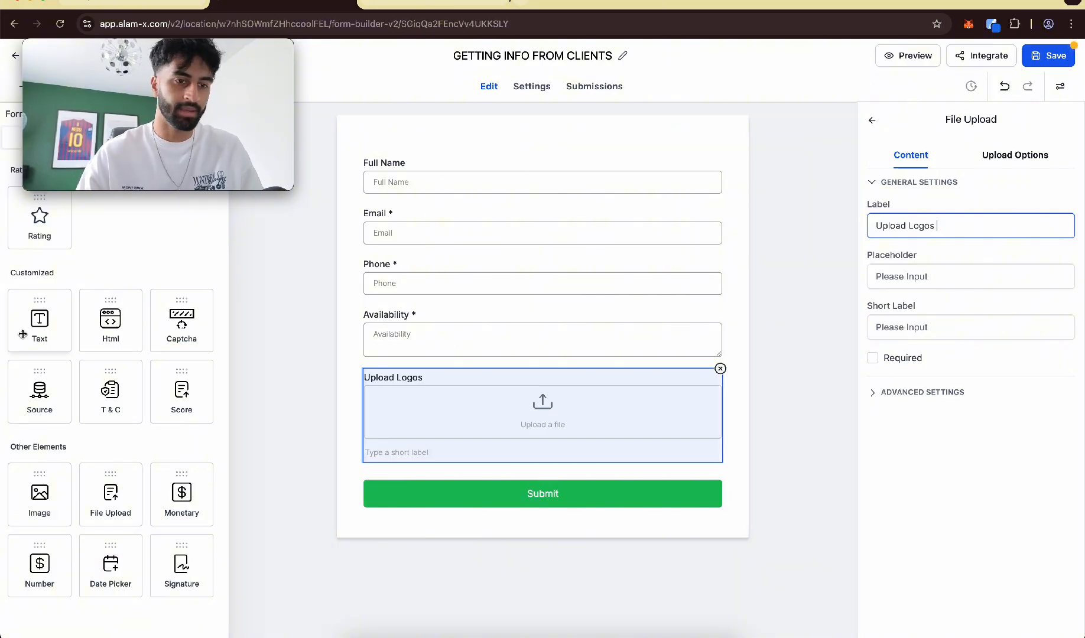
Insert the yellow-and-navy HH logo image above the Full Name field and set its width to 100 px.
left_click_drag(43, 495, 530, 176)
left_click(409, 171)
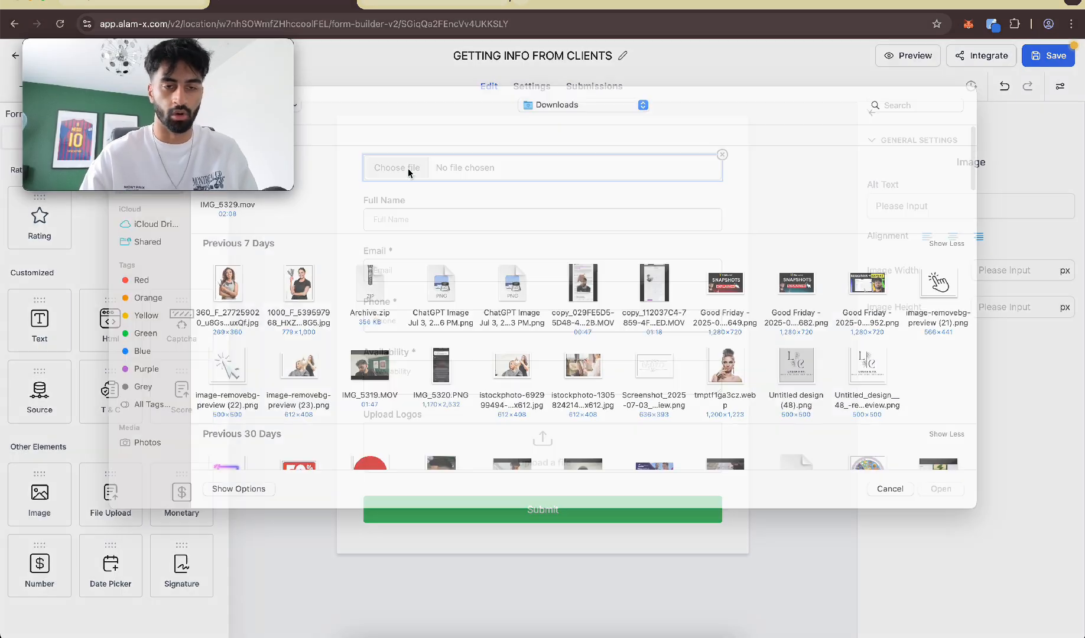
double_click(790, 269)
left_click(991, 264)
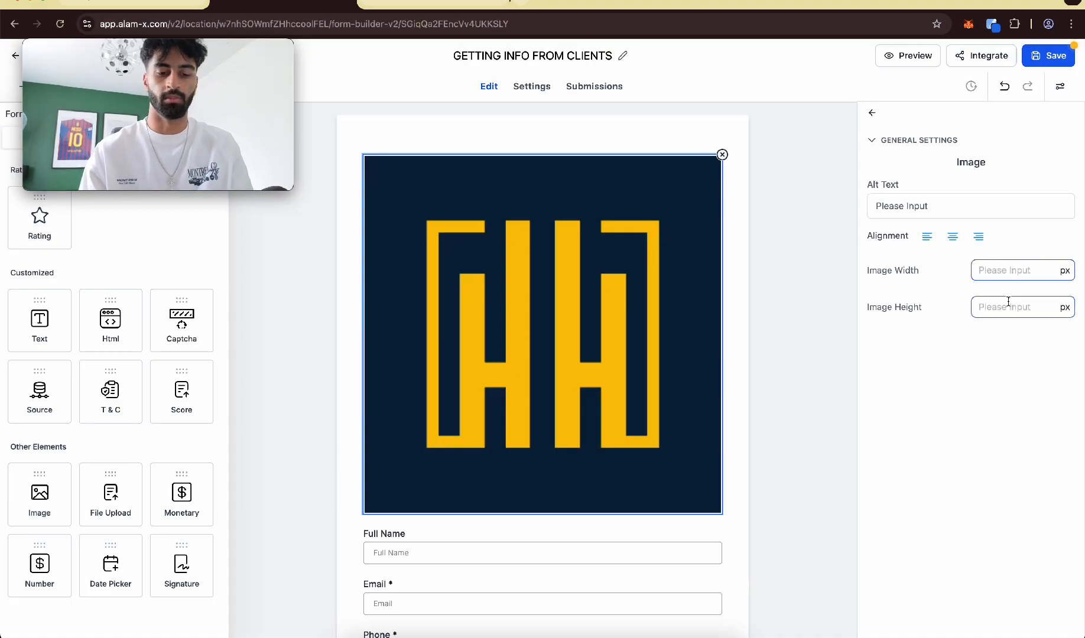
type("100")
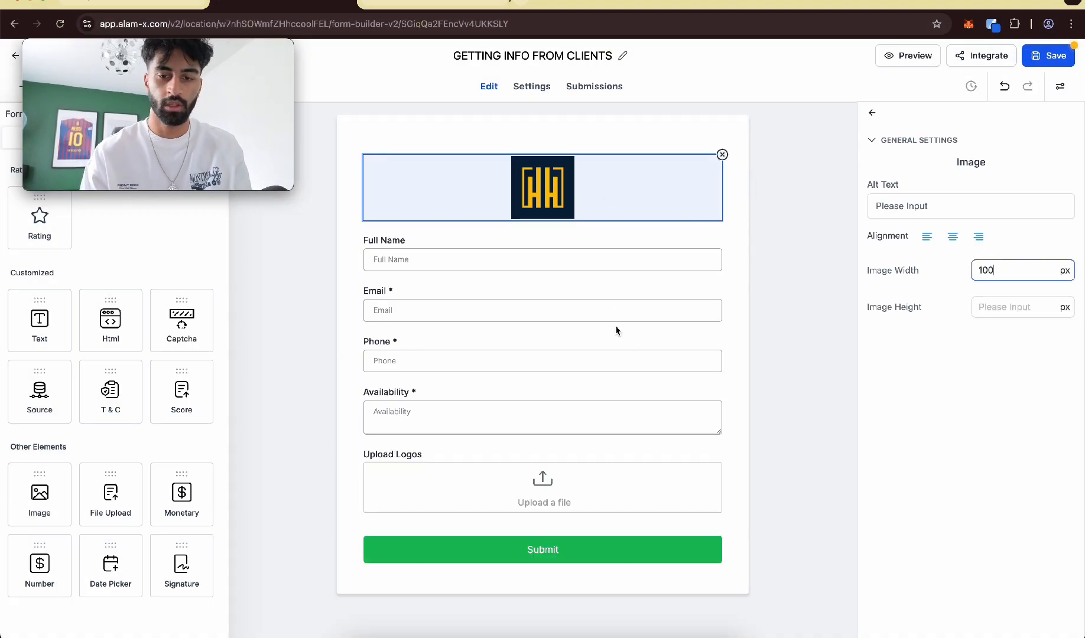
Change the Submit button's background colour to dark navy to match the logo.
left_click(580, 558)
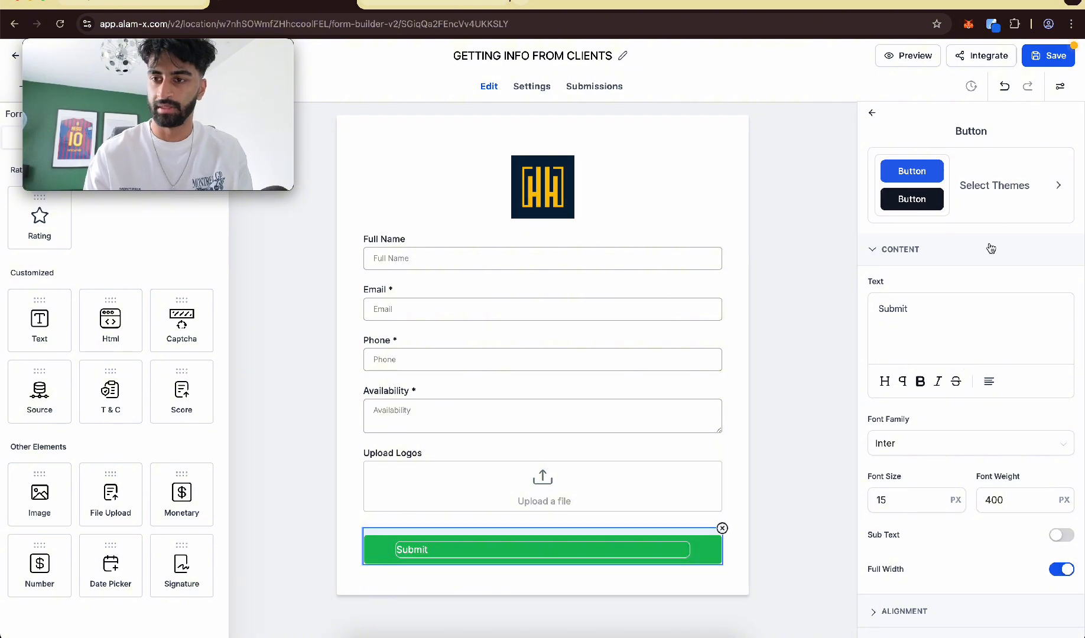
scroll(999, 284, "down", 3)
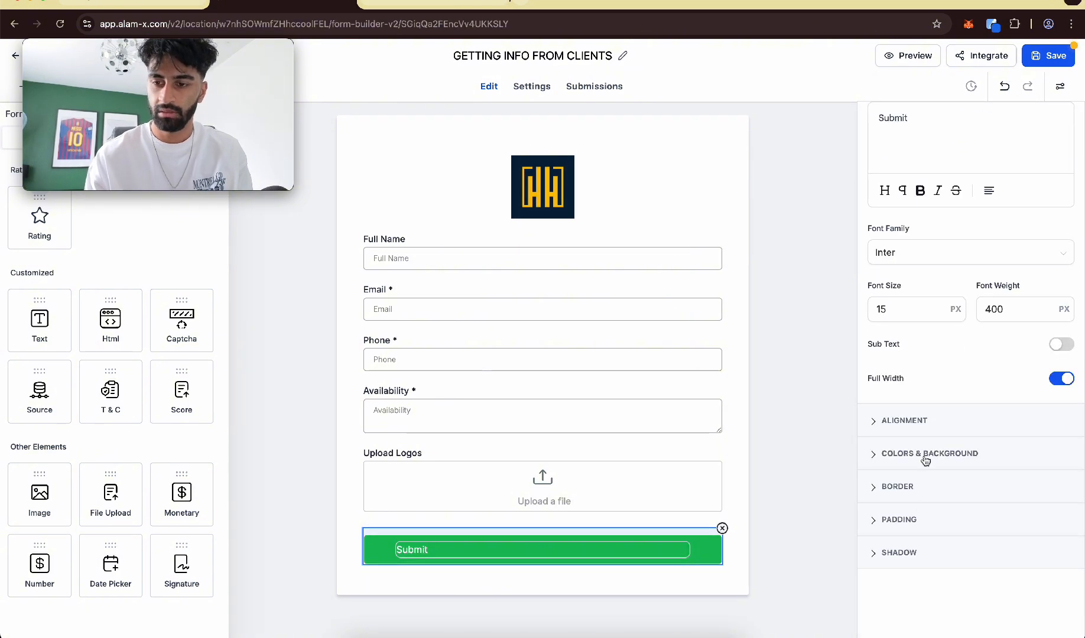
left_click(901, 456)
left_click(883, 371)
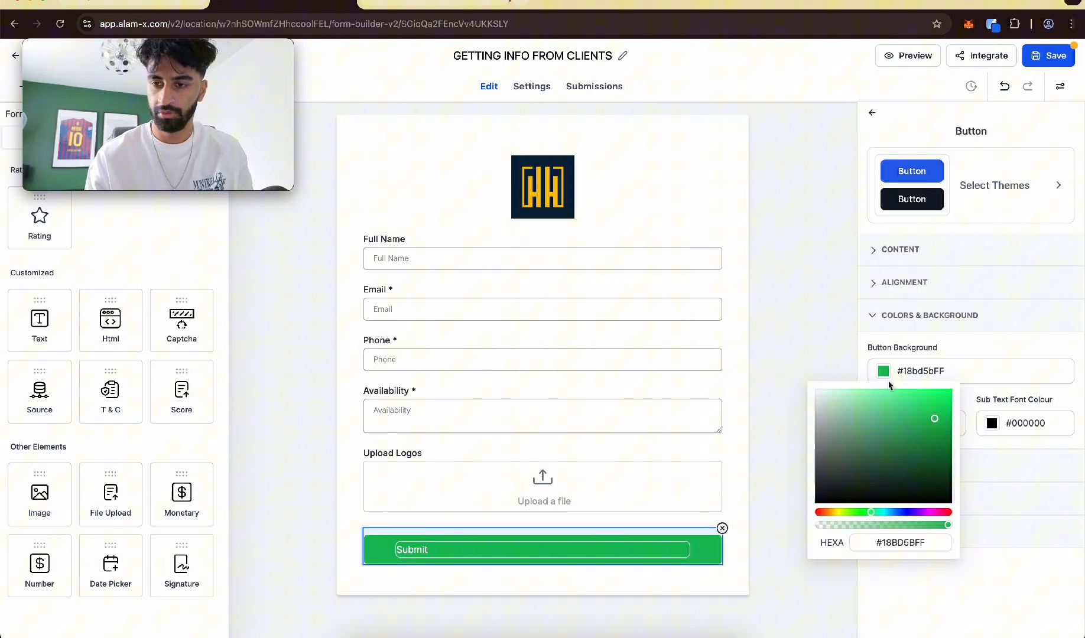
left_click(903, 513)
left_click_drag(905, 482, 942, 465)
left_click(799, 290)
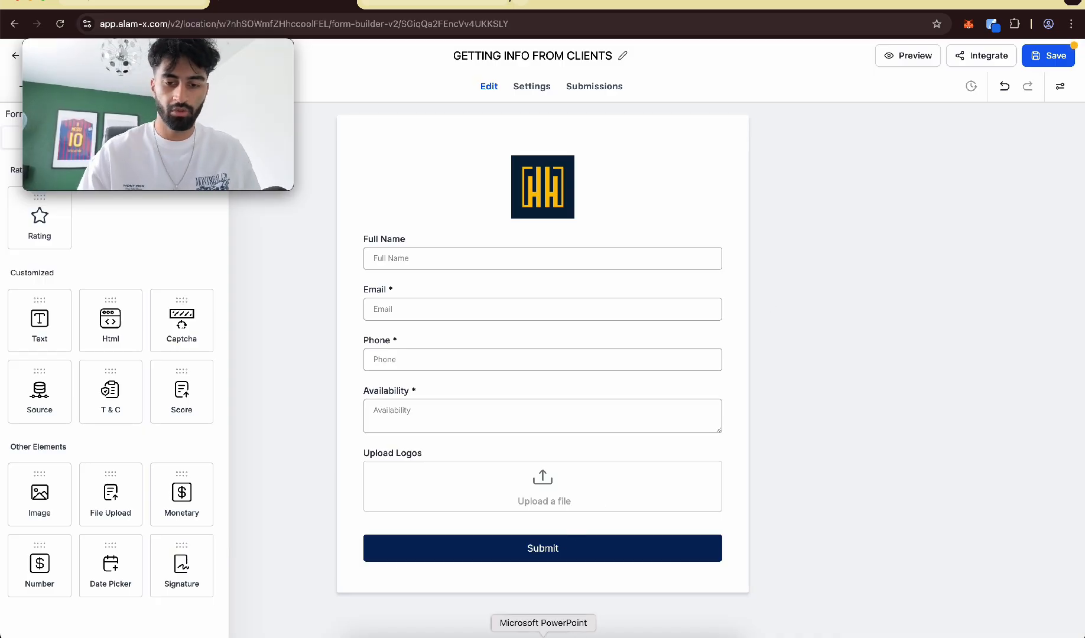
Recheck the required-information list in PowerPoint, then in Chrome start a new Multi Line custom field for contacts.
left_click(542, 635)
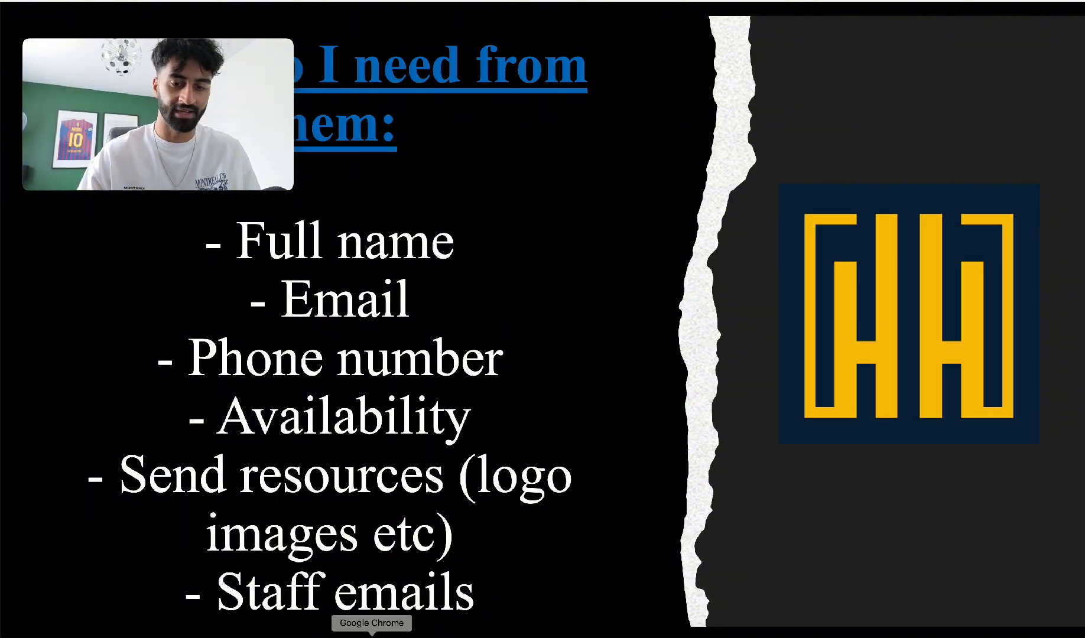
left_click(371, 635)
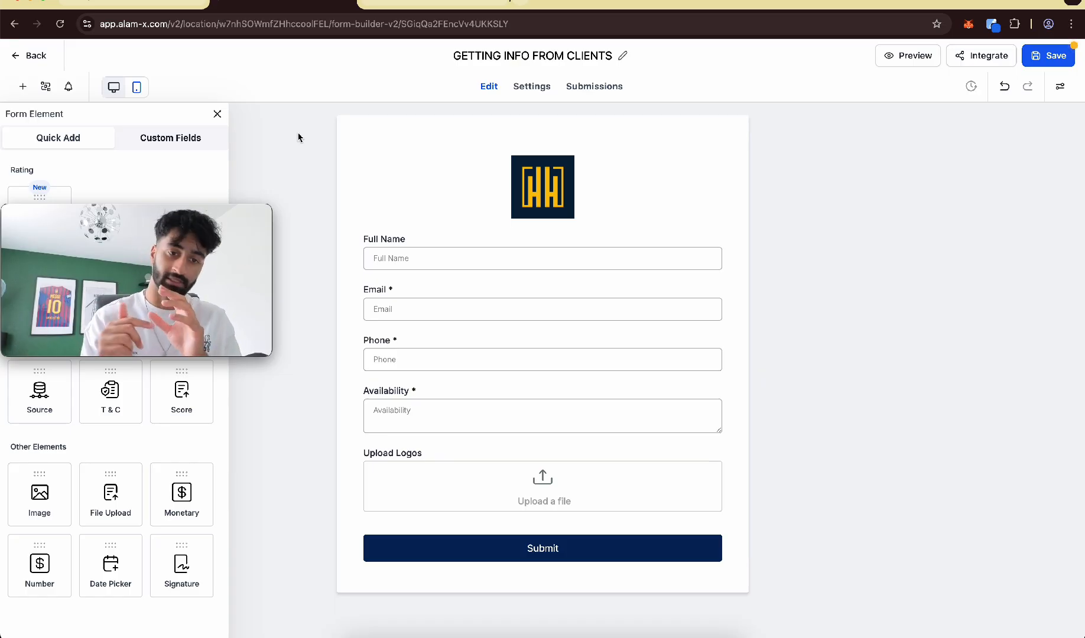
left_click(187, 140)
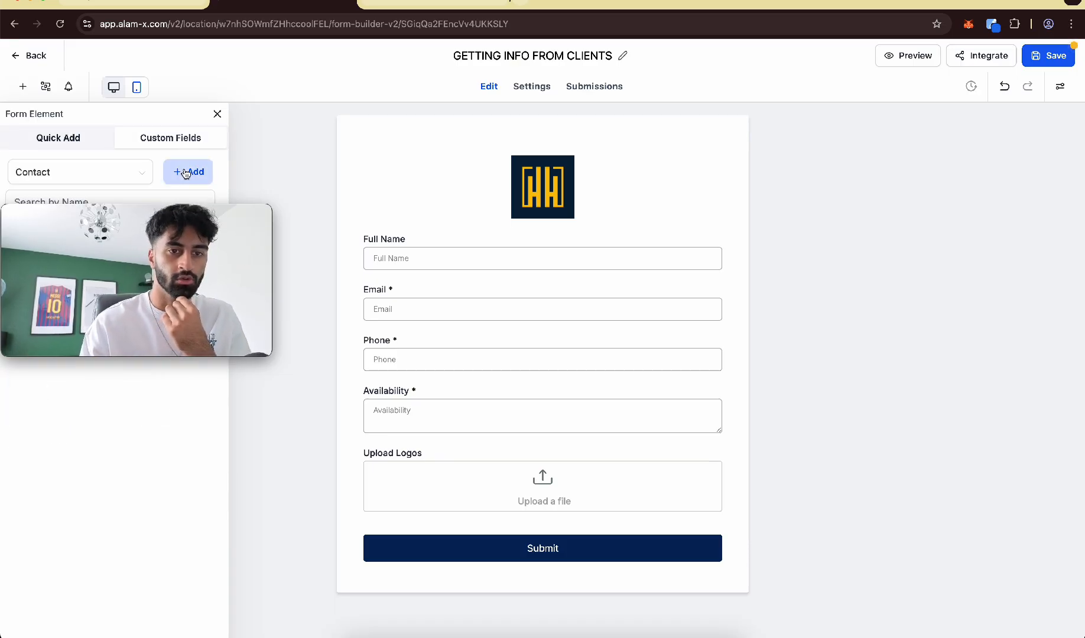
left_click(185, 172)
left_click(377, 238)
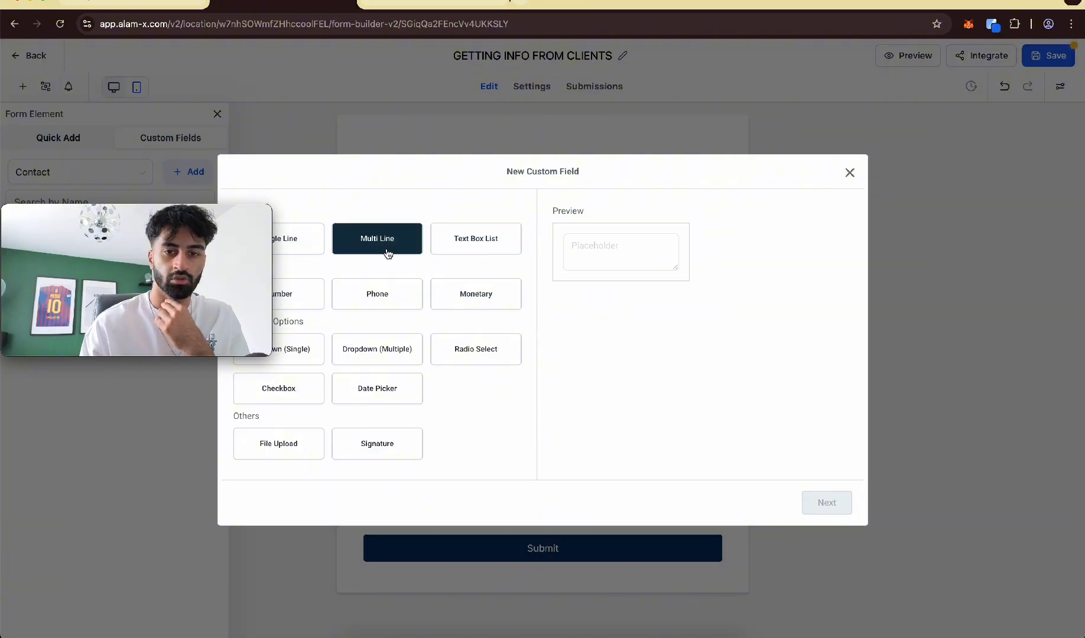
left_click(827, 503)
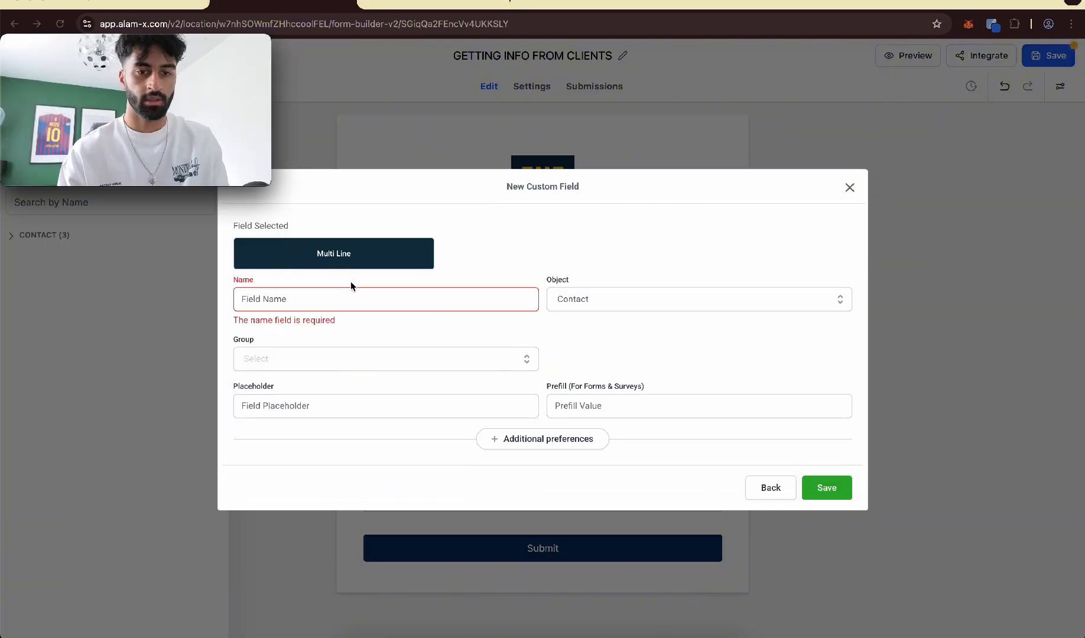
Name the custom field Staff Emails, assign it to the Contact object and Contact group, set its placeholder to Staff Emails and save it.
left_click(351, 304)
type("Staff ")
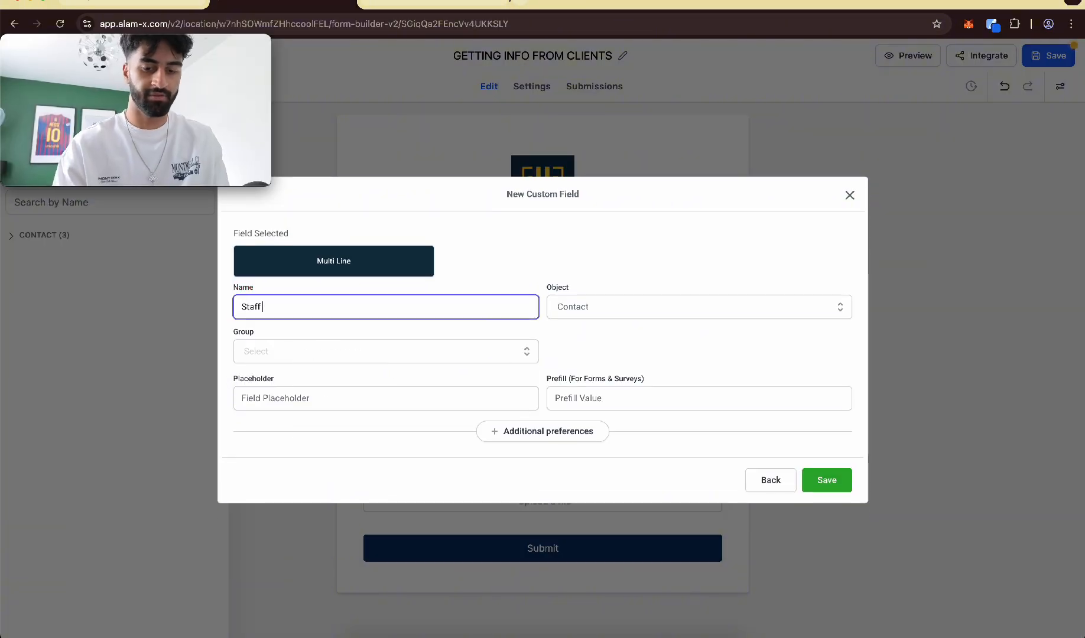
type("Emiails")
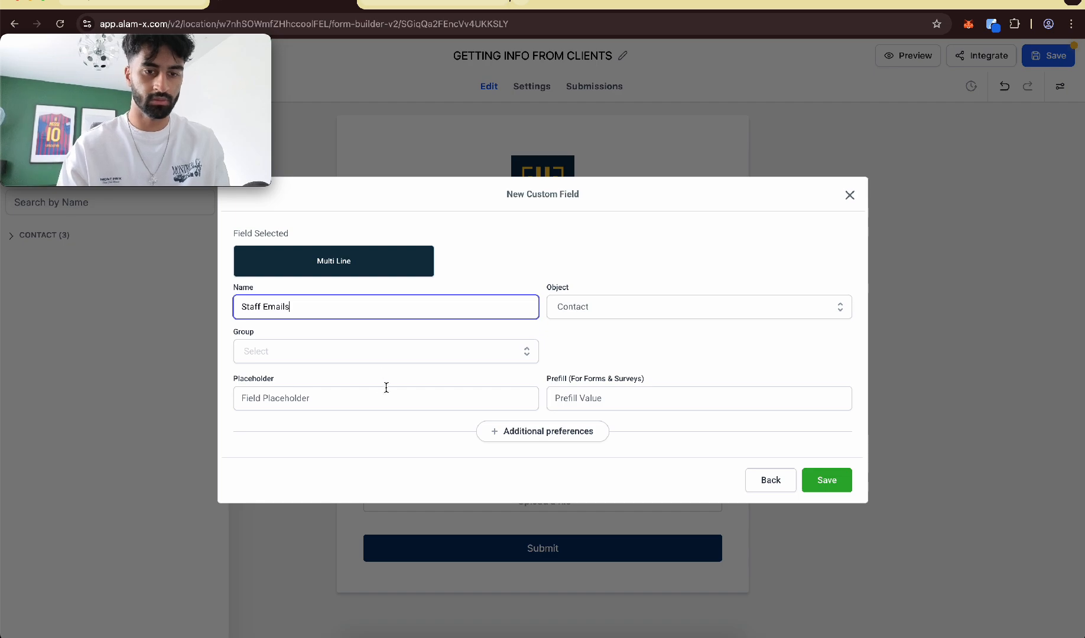
left_click(384, 354)
left_click(381, 377)
left_click(608, 314)
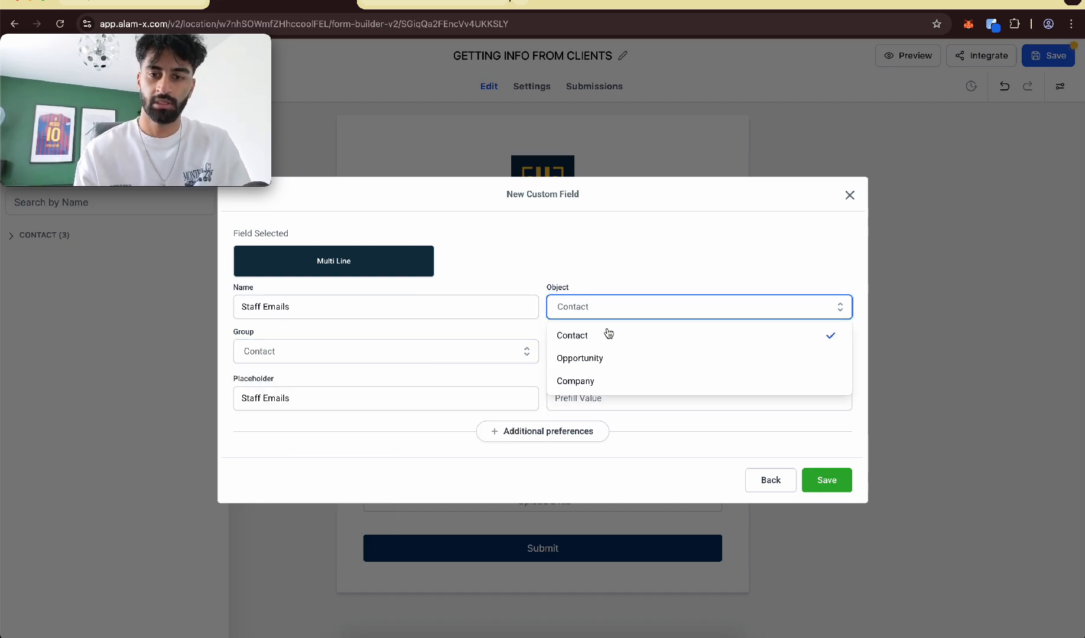
left_click(608, 337)
left_click(830, 483)
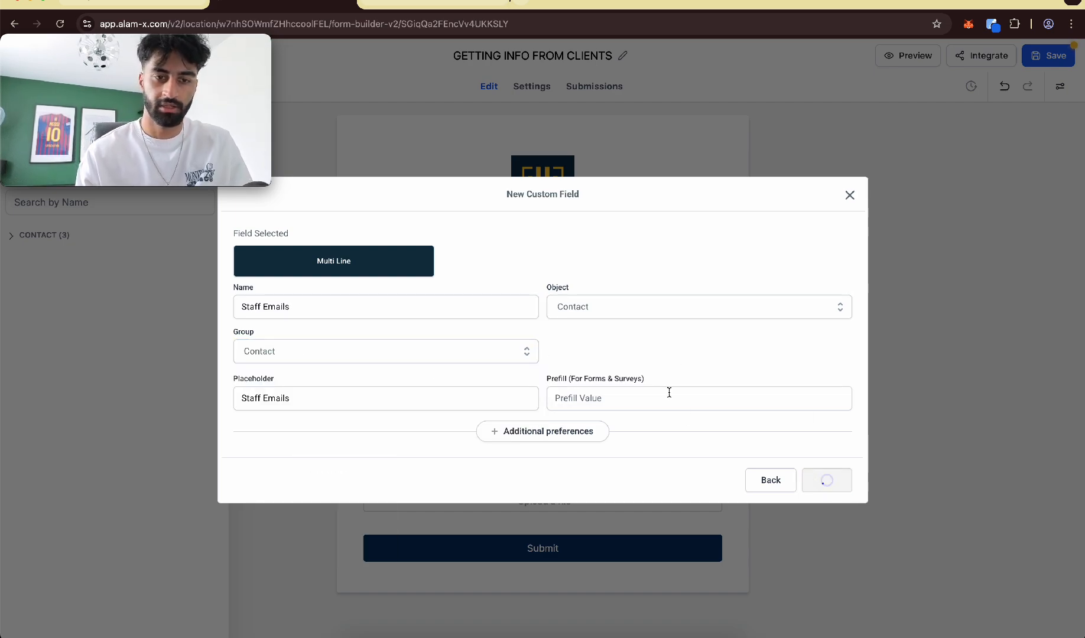
Add the Staff Emails custom field between Availability and Upload Logos and make it required.
left_click_drag(75, 365, 455, 445)
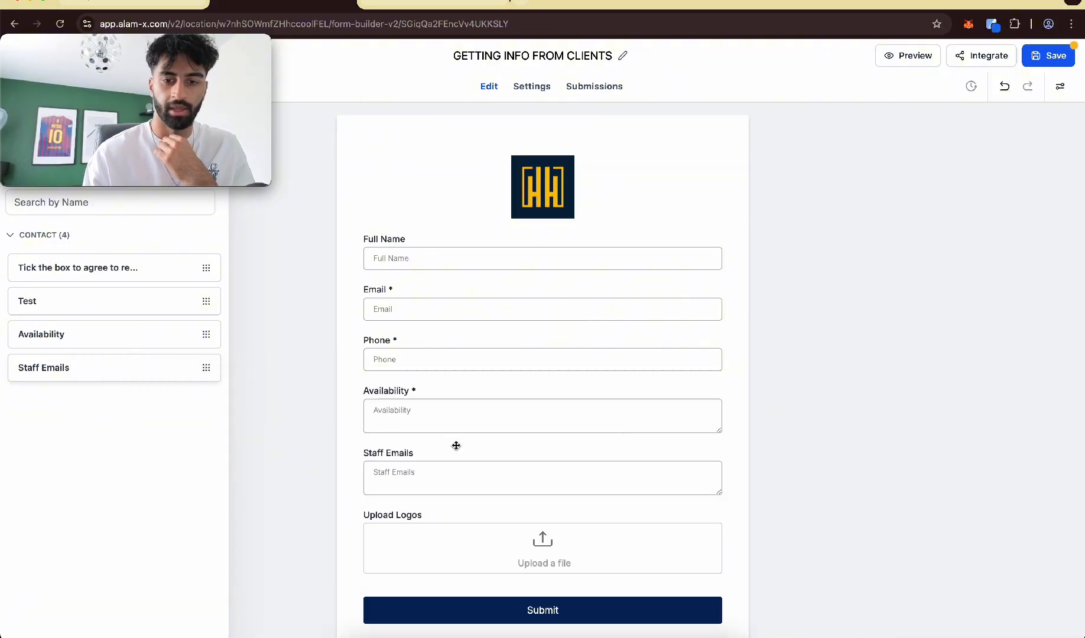
left_click(436, 459)
left_click(873, 366)
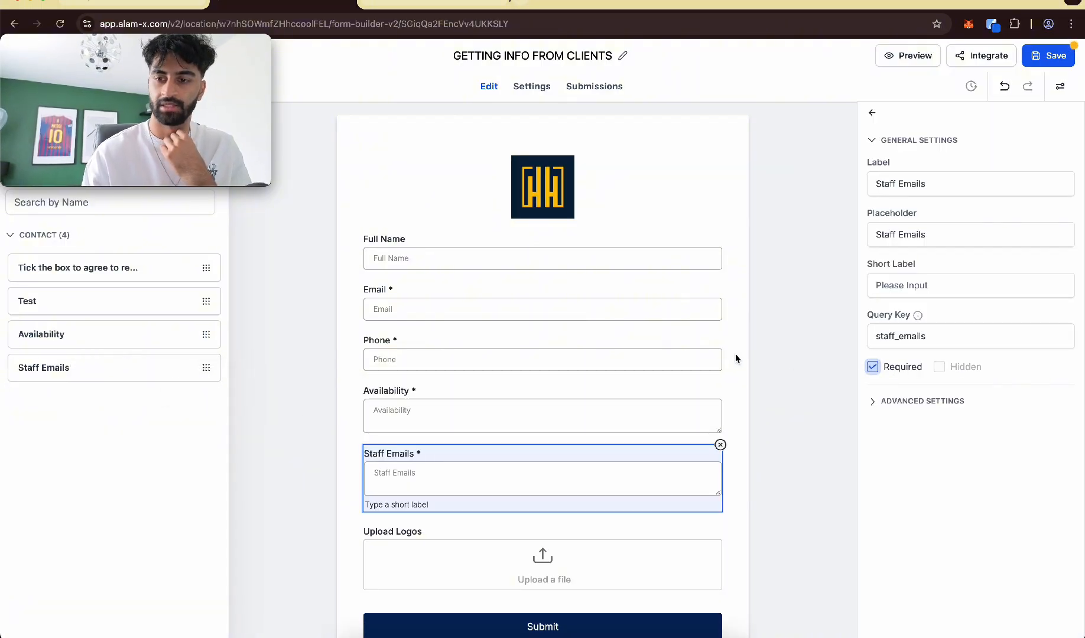
left_click(732, 354)
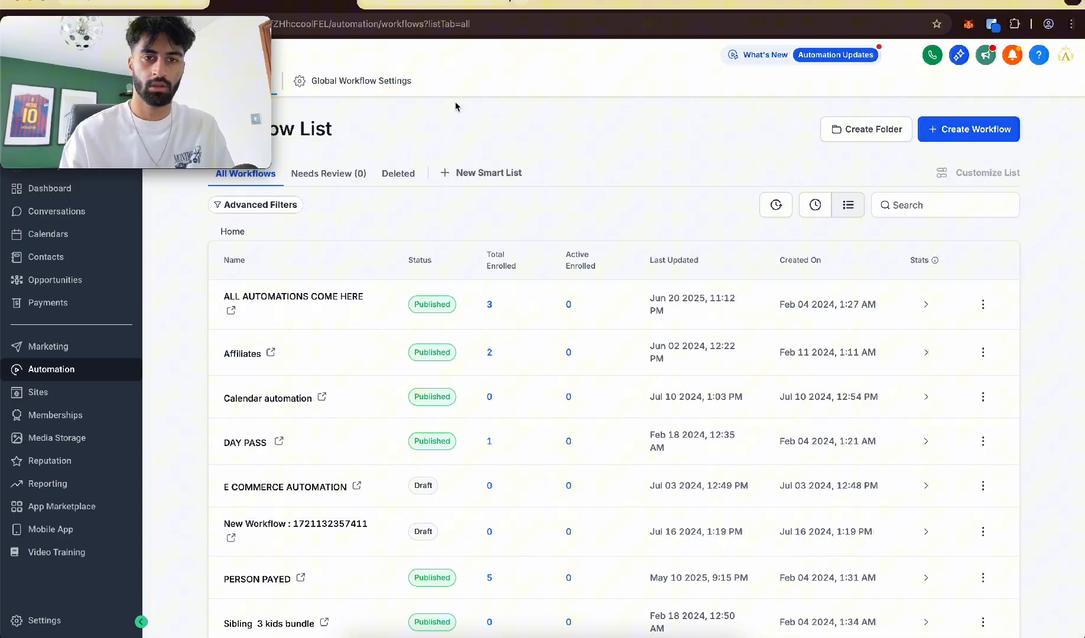
Create a new automation workflow named Gather Client Info and give it a Form Submitted trigger.
left_click(974, 128)
left_click(973, 167)
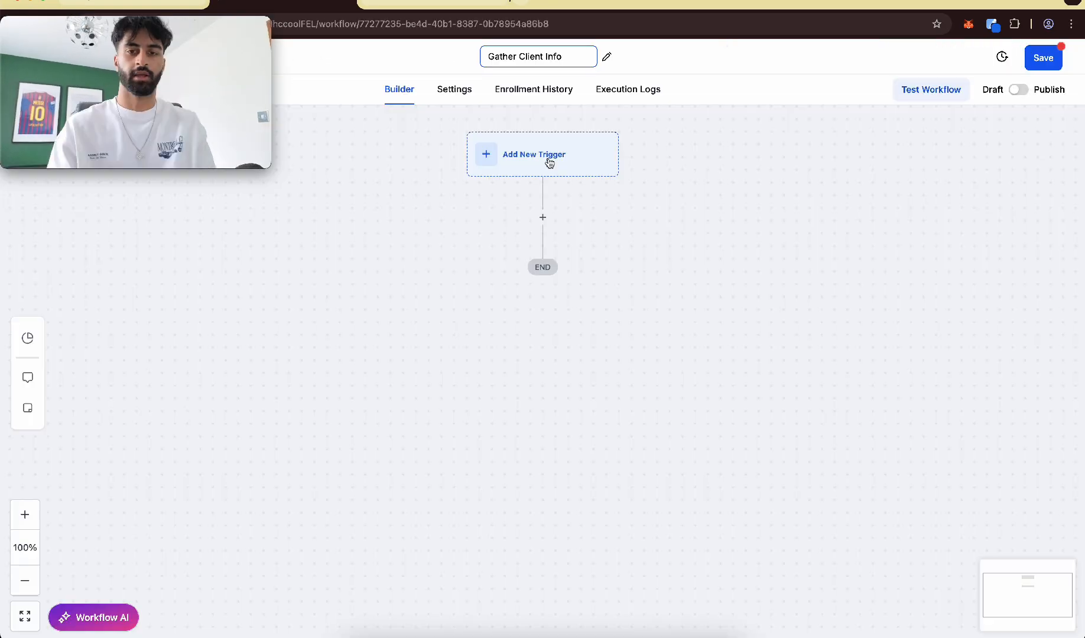
left_click(550, 160)
left_click(776, 196)
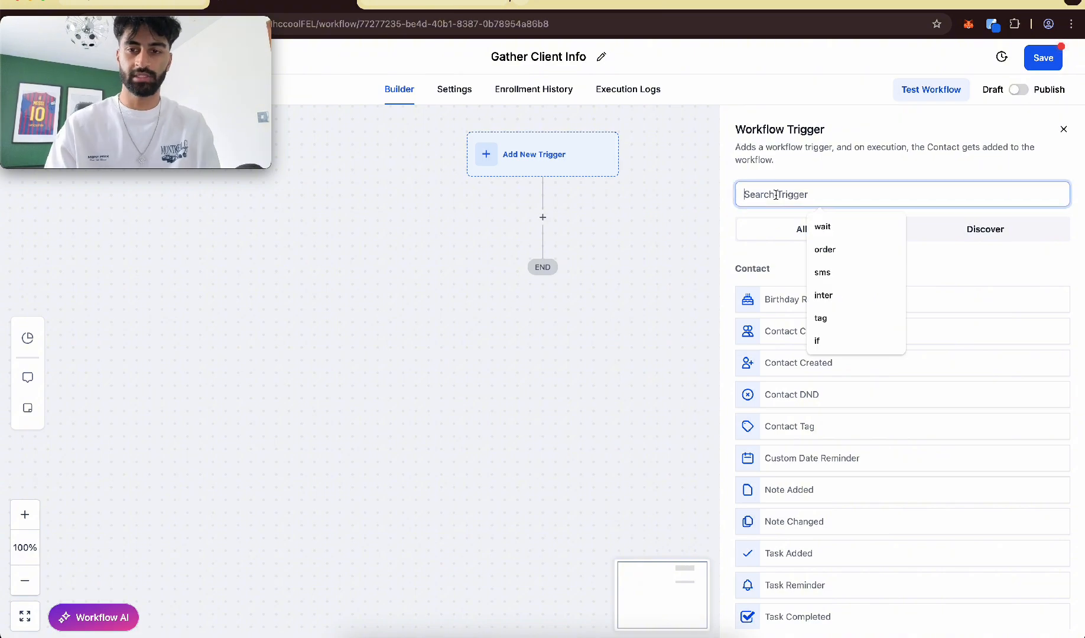
type("form")
left_click(785, 299)
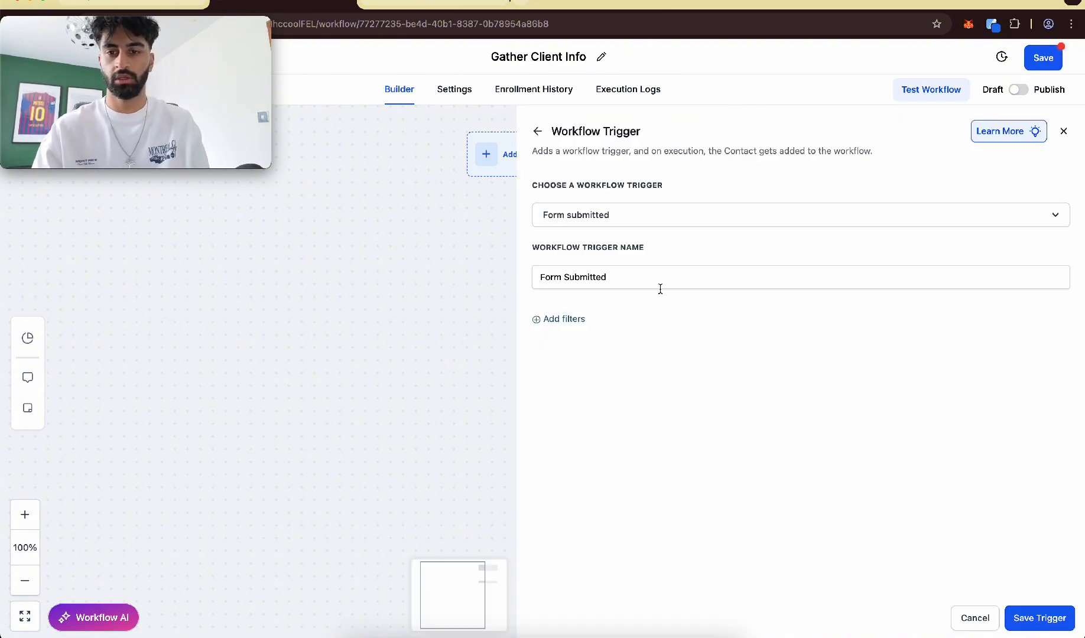
Filter the trigger to the GETTING INFO FROM CLIENTS form and save the trigger.
left_click(576, 319)
left_click(581, 335)
left_click(591, 421)
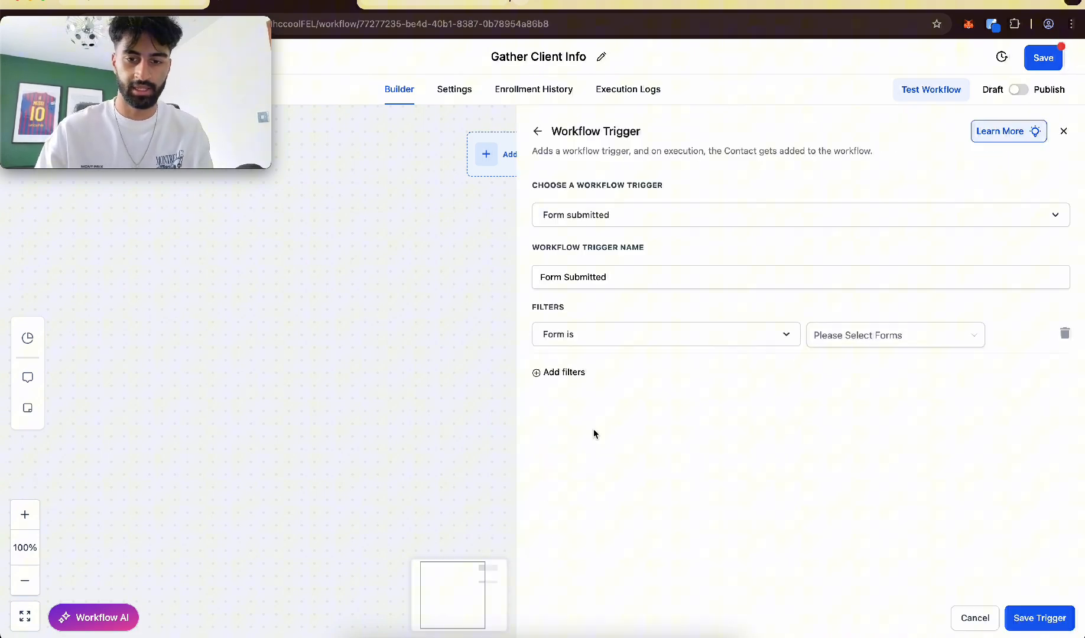
left_click(874, 335)
left_click(868, 366)
left_click(1054, 479)
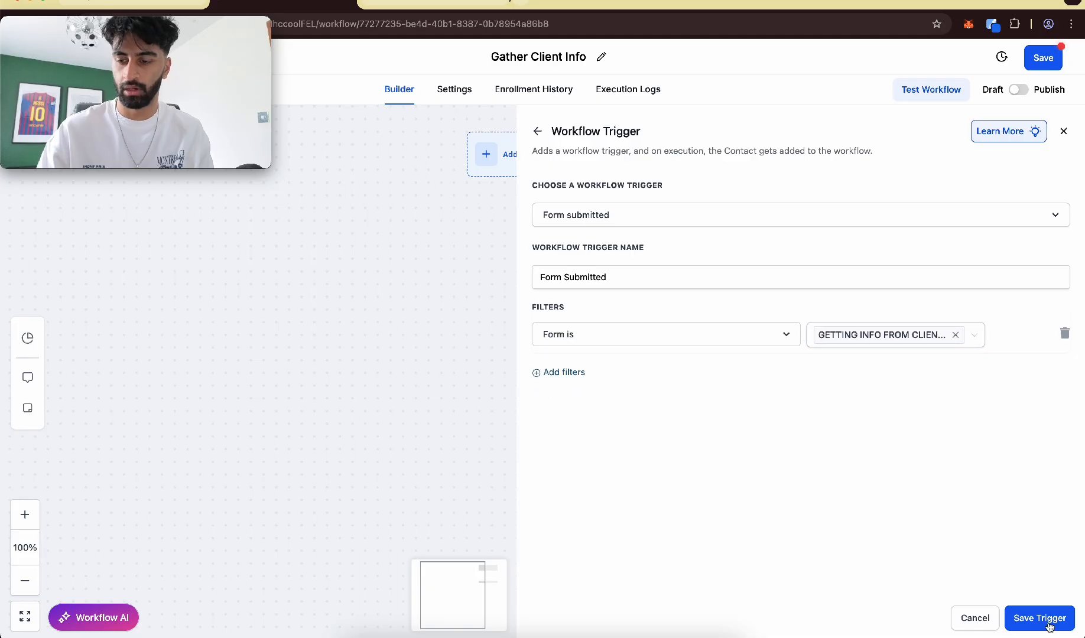
left_click(1040, 619)
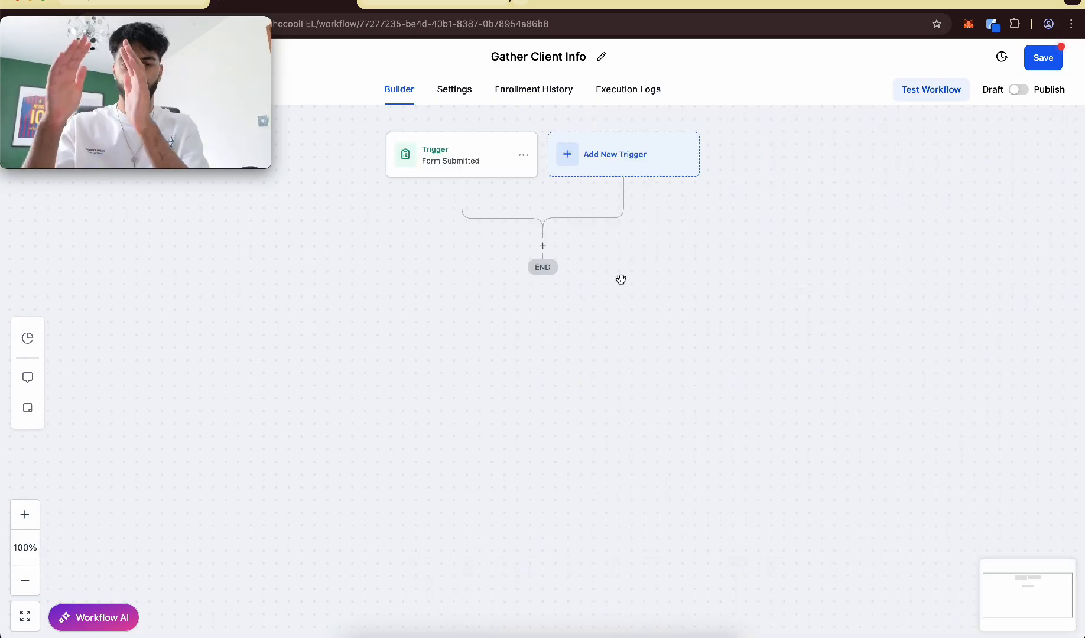
Add an Add Contact Tag action below the trigger, create a new tag for gathered info in it and save the action.
left_click(543, 247)
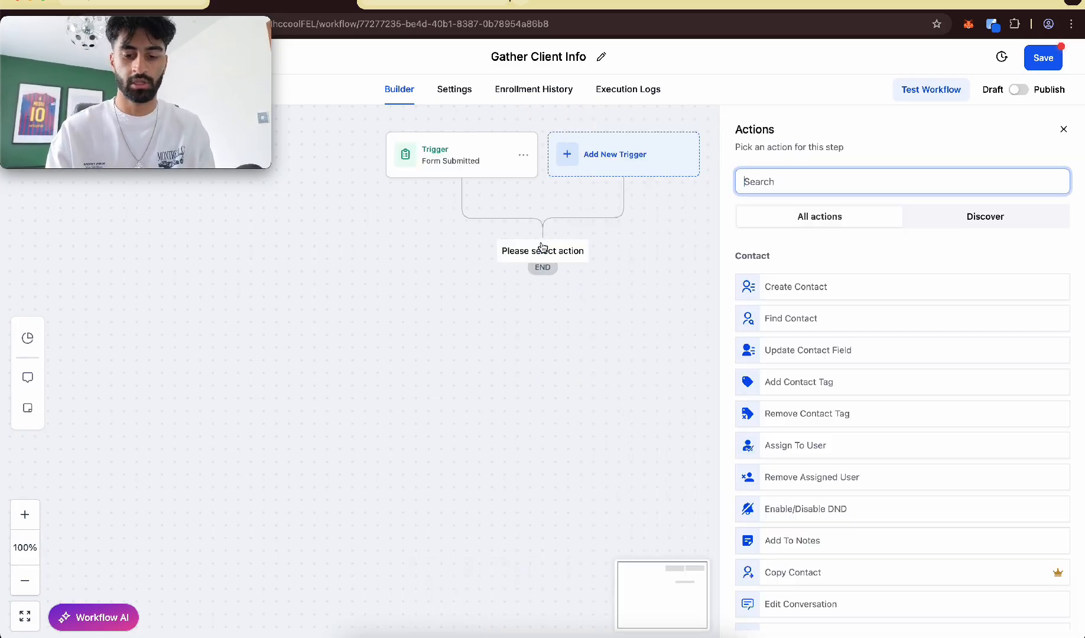
type("tag")
left_click(784, 289)
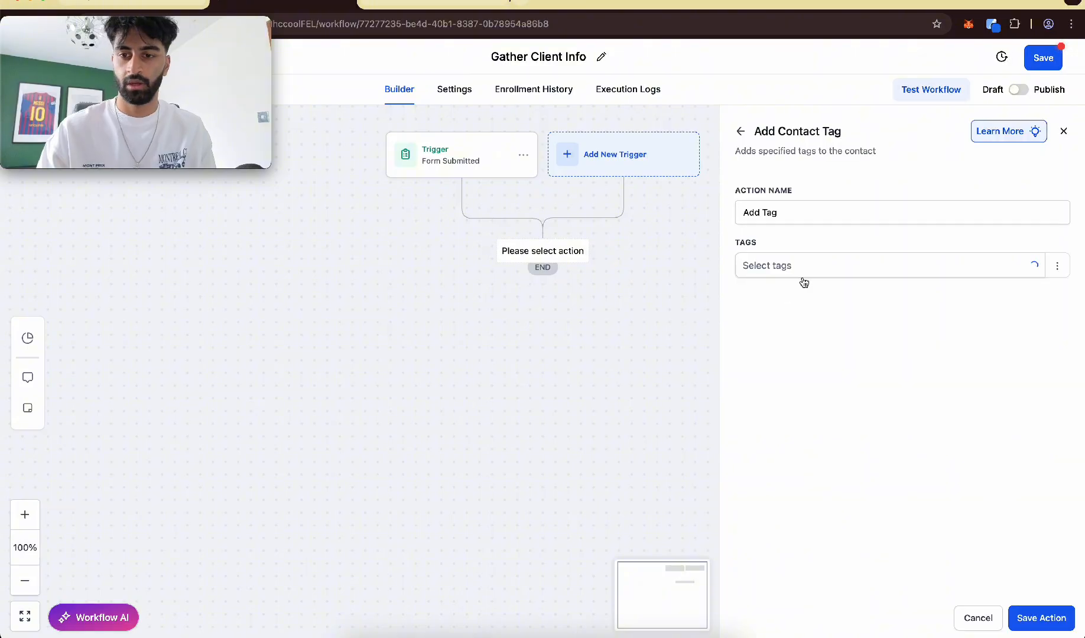
left_click(804, 270)
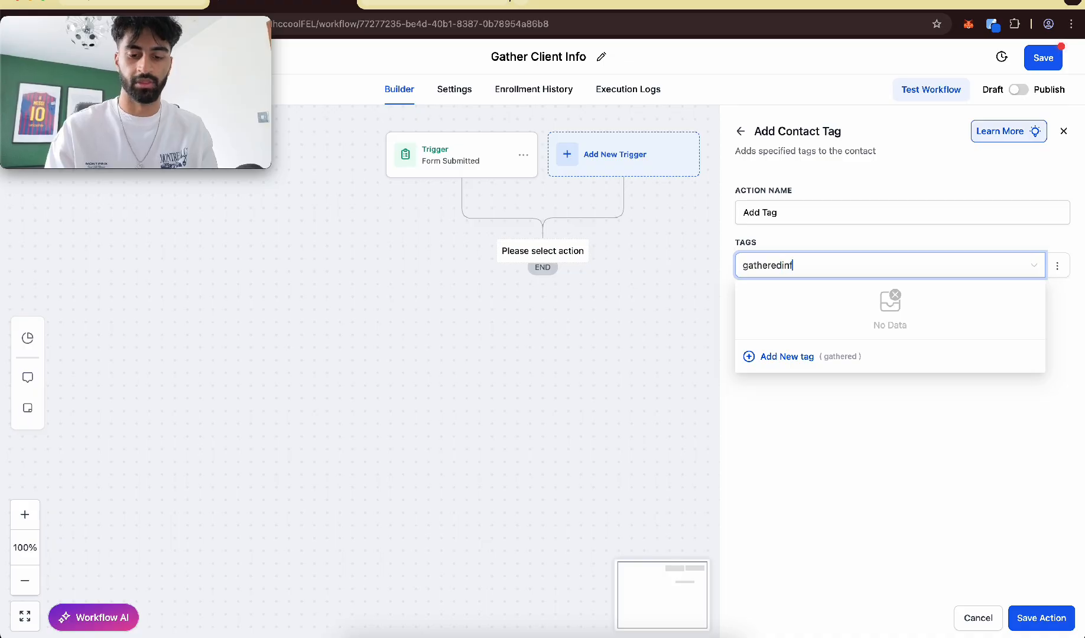
left_click(786, 365)
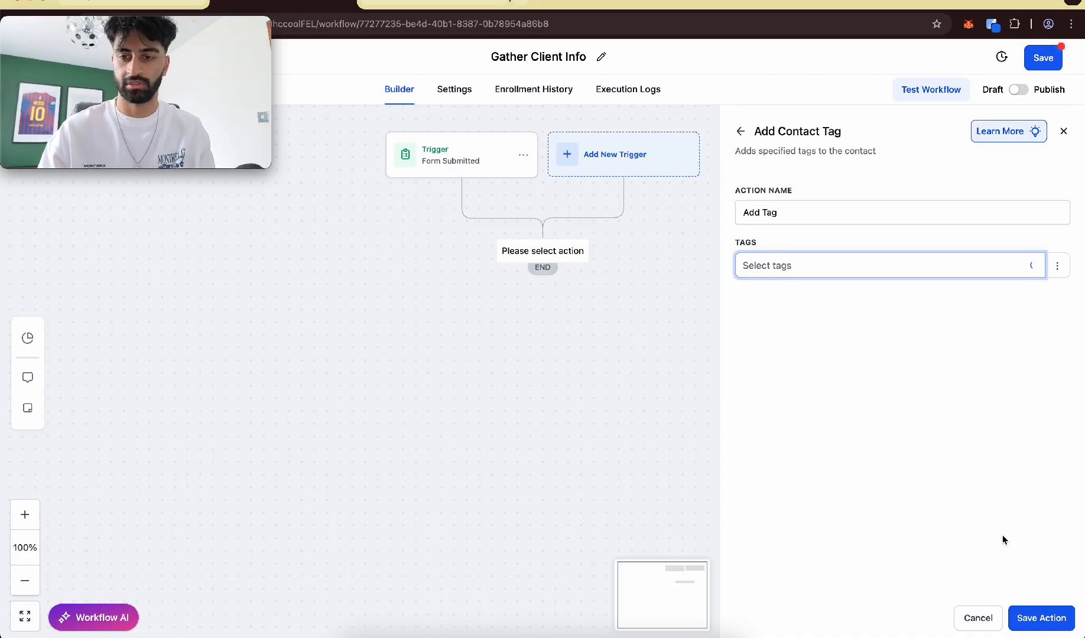
left_click(1041, 618)
Add an Internal Notification action after the Add Tag step and set its notification type to SMS.
left_click(545, 321)
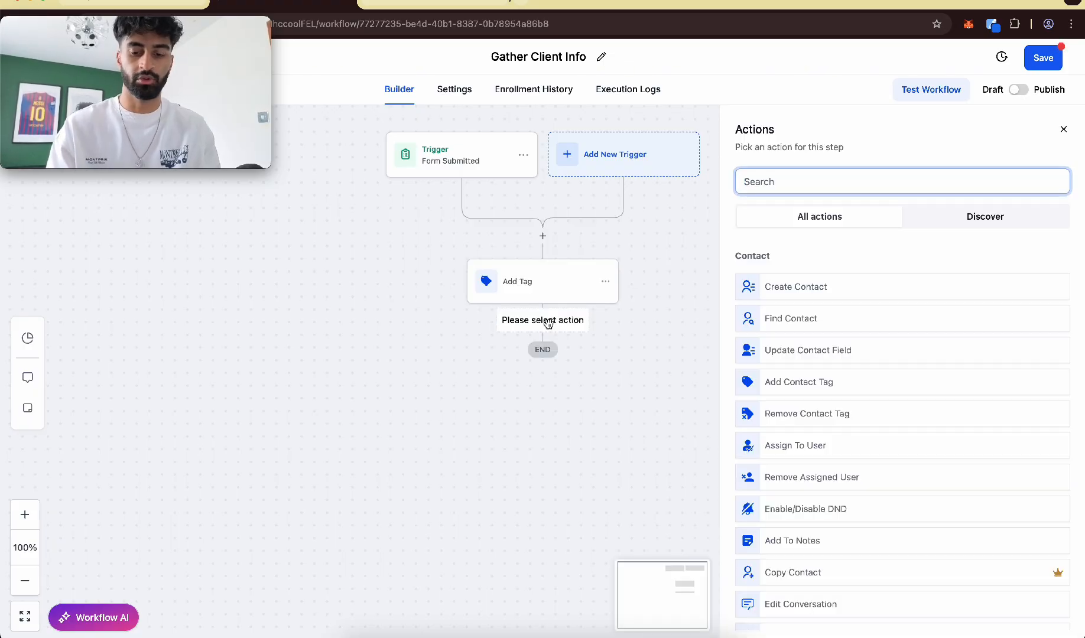
type("intwe")
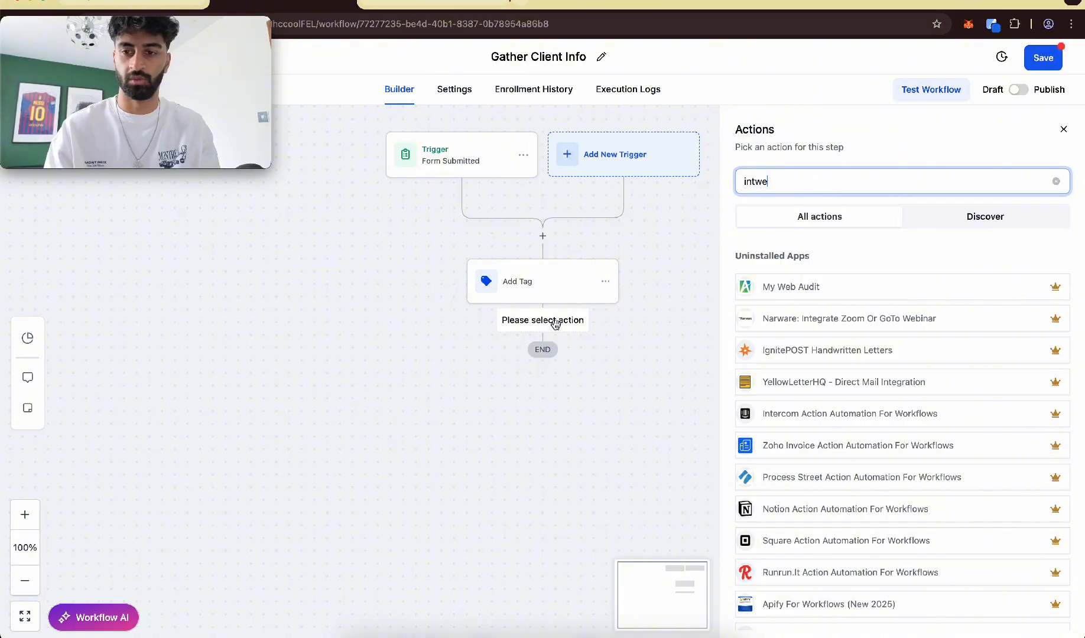
key("BackSpace")
type("er")
left_click(746, 293)
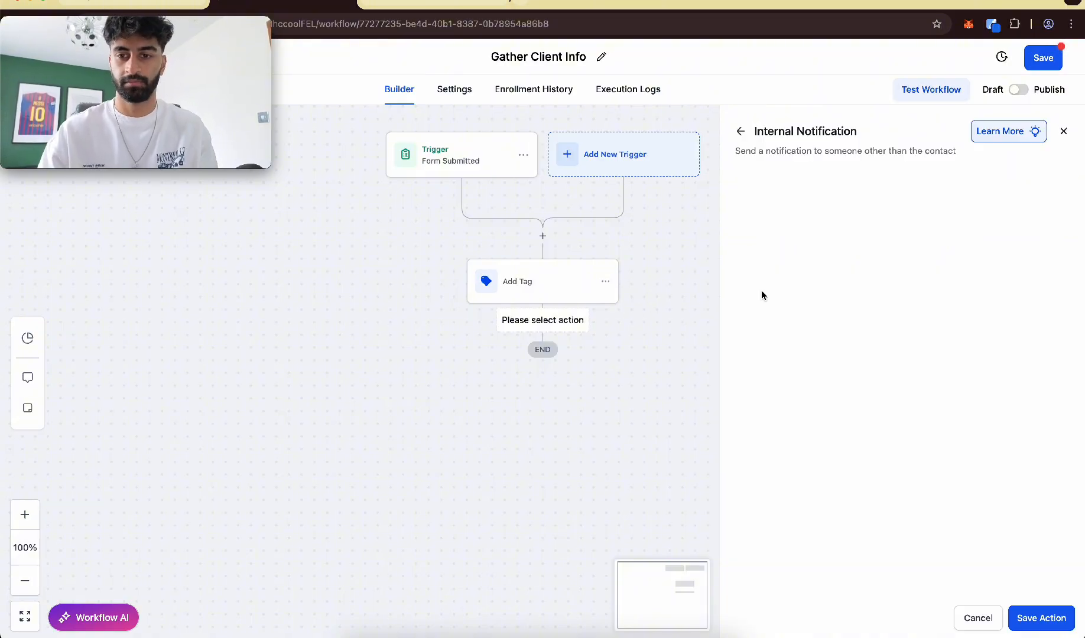
left_click(790, 266)
left_click(777, 339)
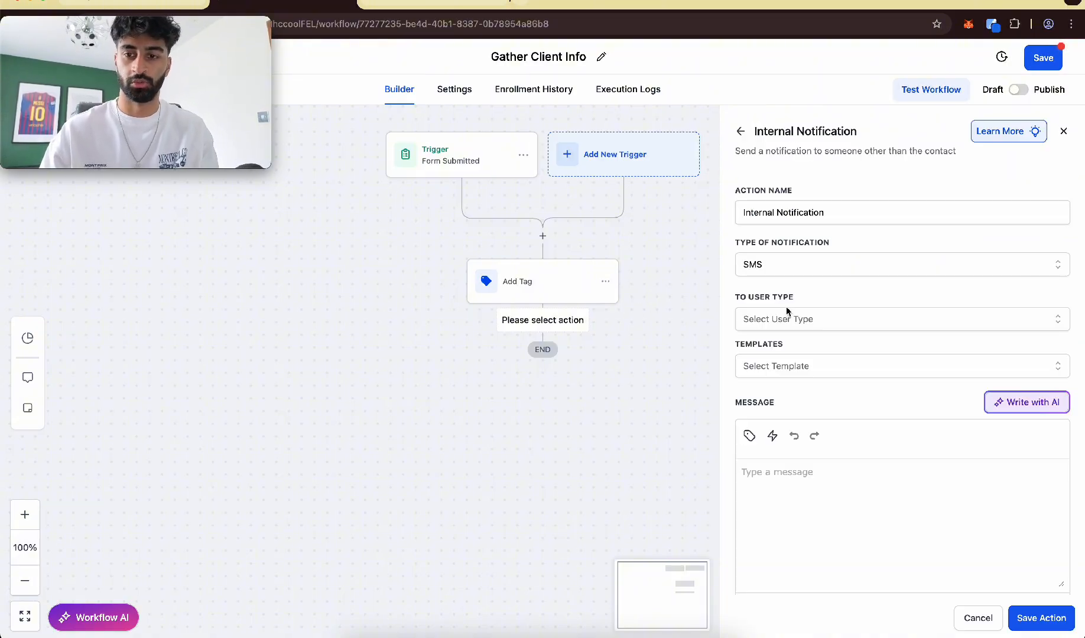
Set the notification's user type to Particular User and select the second listed user as recipient.
left_click(814, 317)
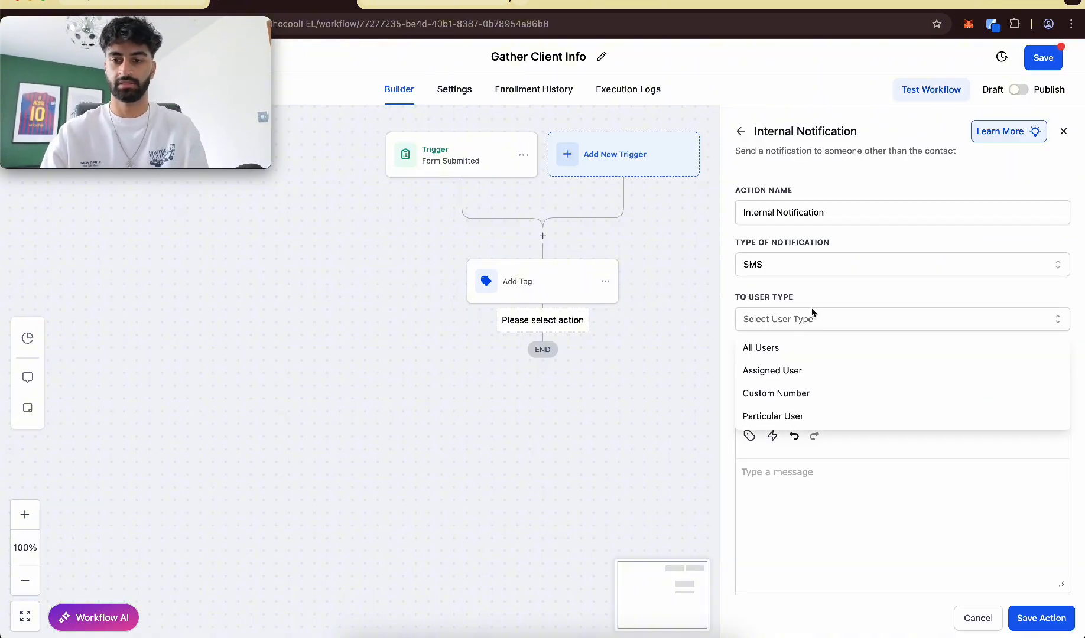
left_click(792, 416)
left_click(796, 370)
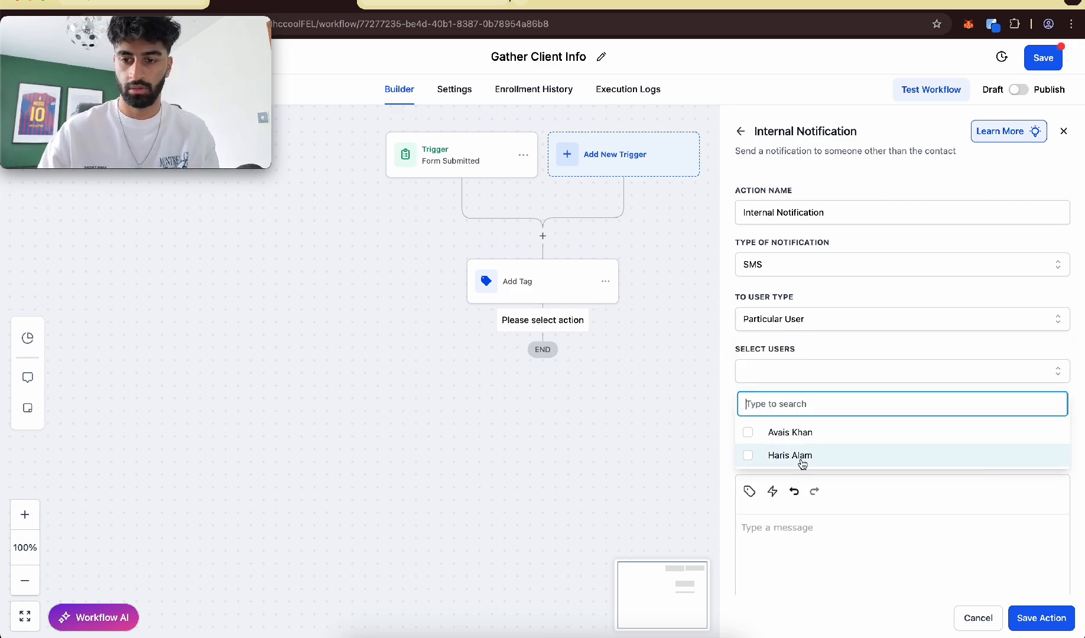
left_click(880, 353)
Start the notification message with a "Full Name:" line containing the contact's full name merge field, {{contact.name}}.
scroll(820, 435, "down", 2)
left_click(765, 430)
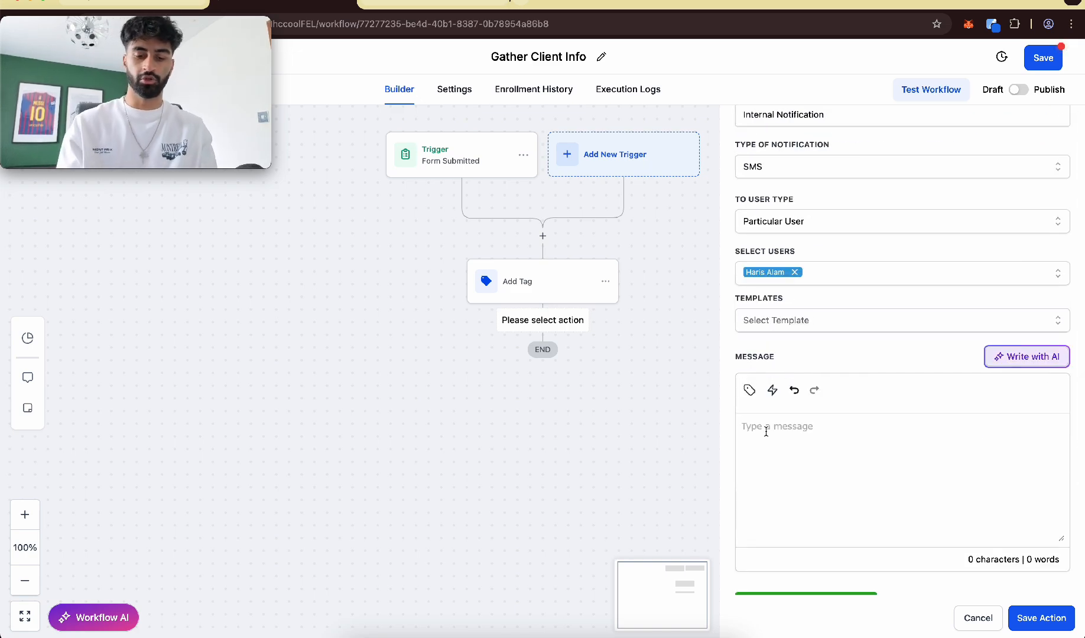
type("Name")
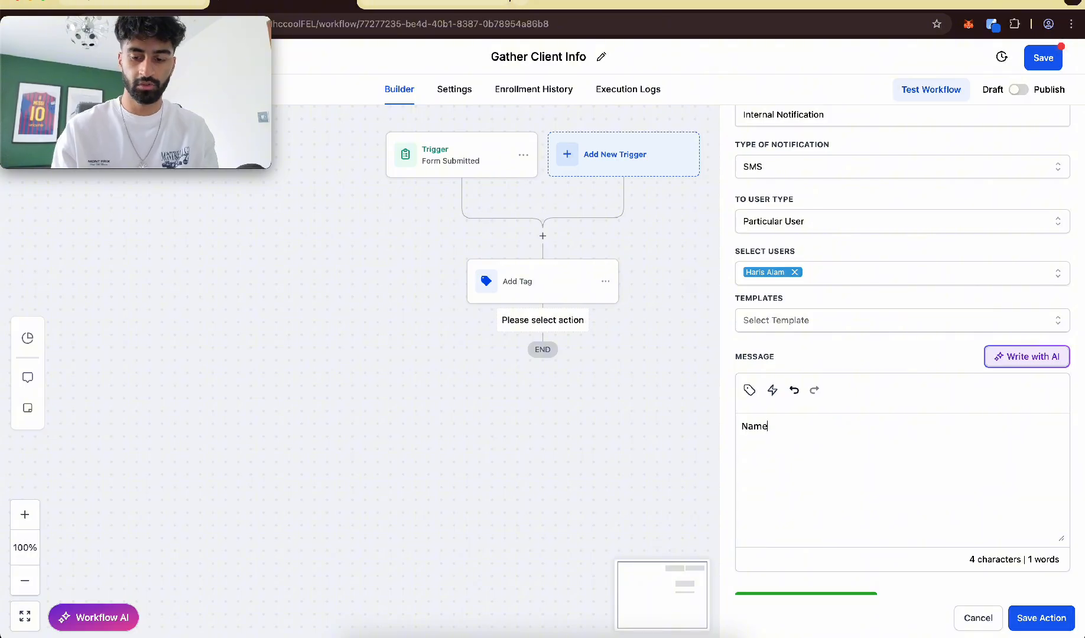
type(":")
left_click(749, 390)
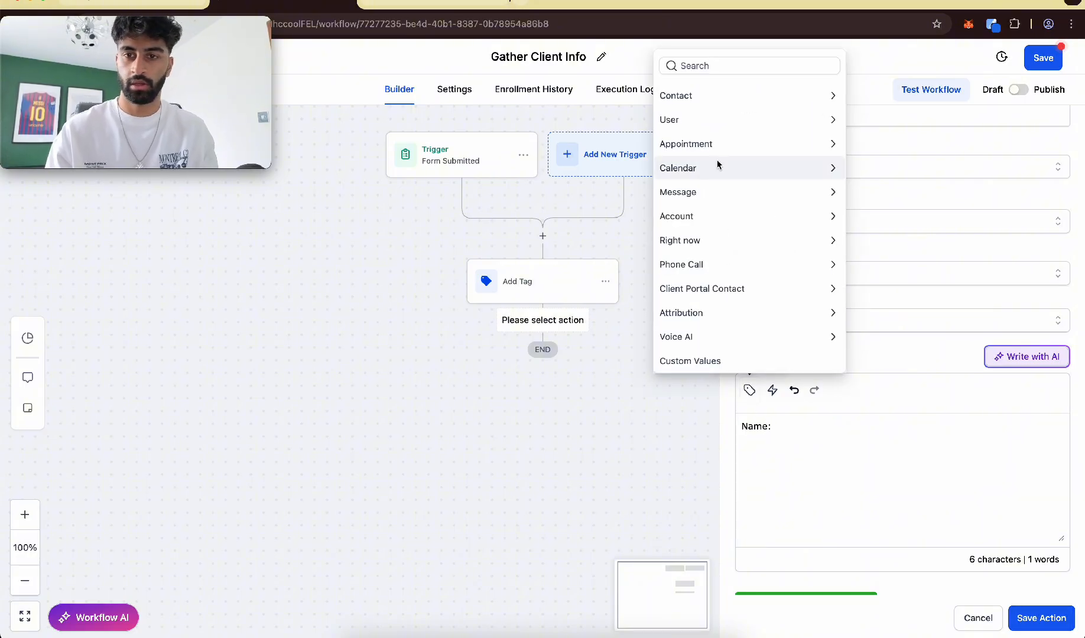
left_click(691, 98)
left_click(700, 116)
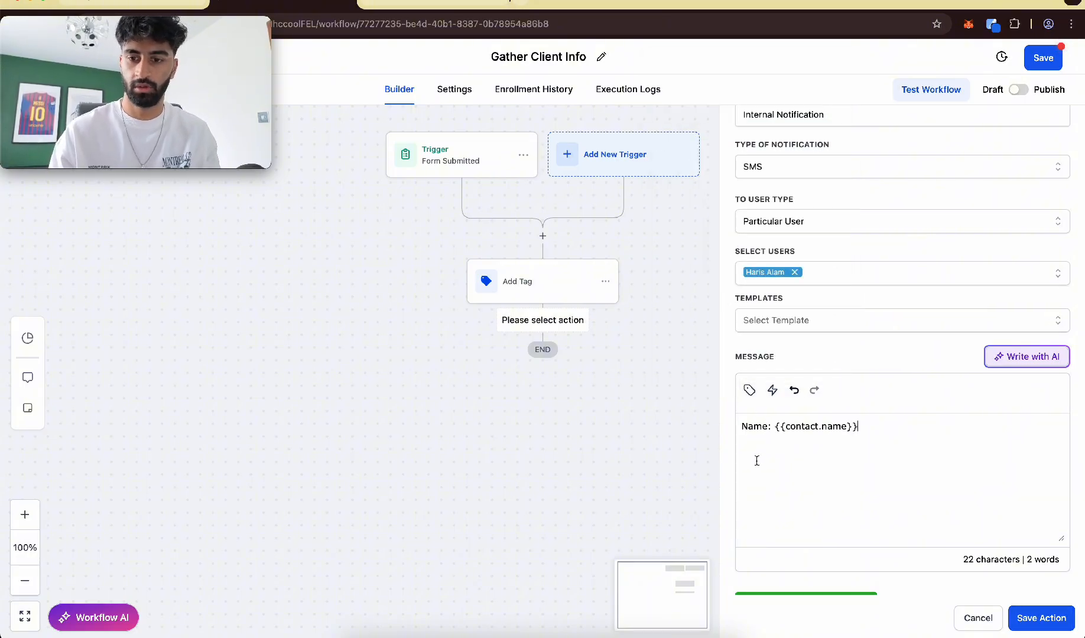
left_click(743, 426)
type("Full ")
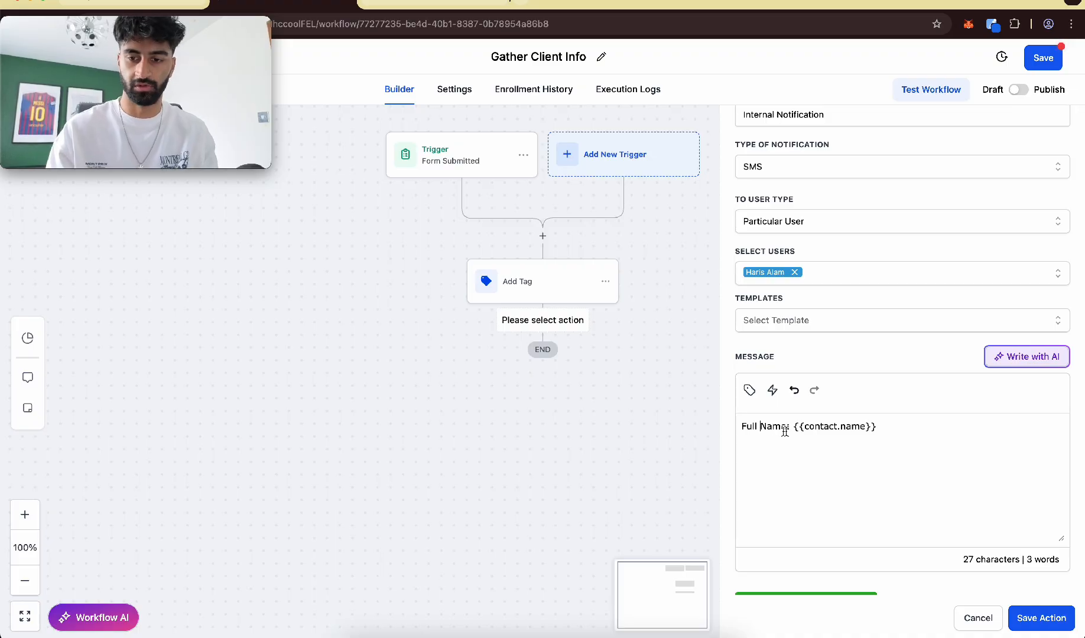
Add a "Phone:" line to the message with the contact's phone merge field, {{contact.phone}}.
type("pho")
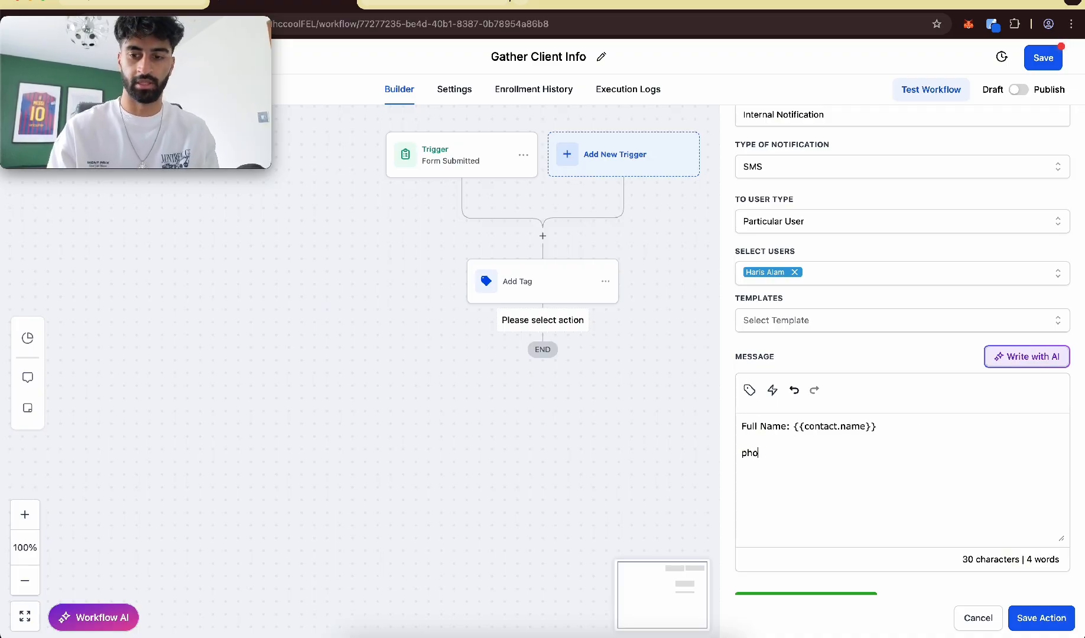
type("hone")
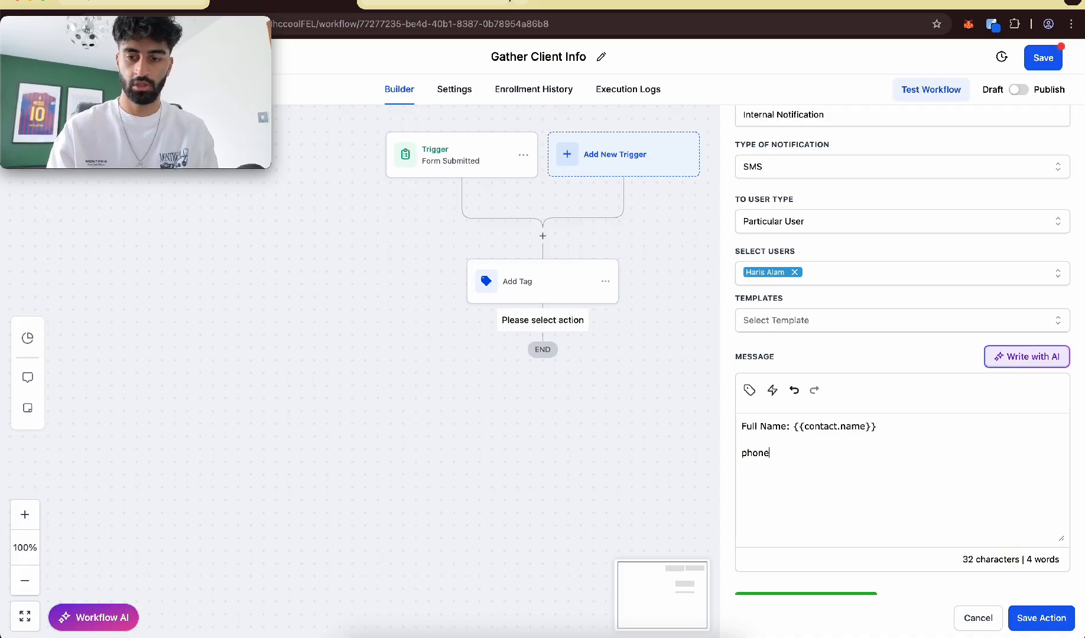
key("BackSpace")
key("BackSpace")
key("BackSpace")
key("BackSpace")
type("Ph")
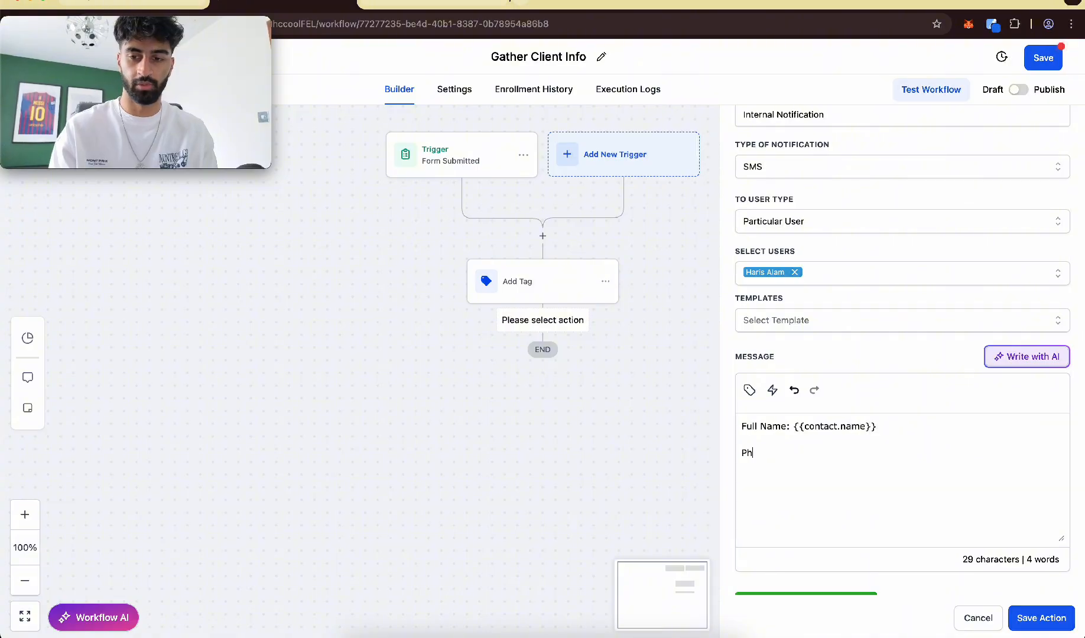
type("one:")
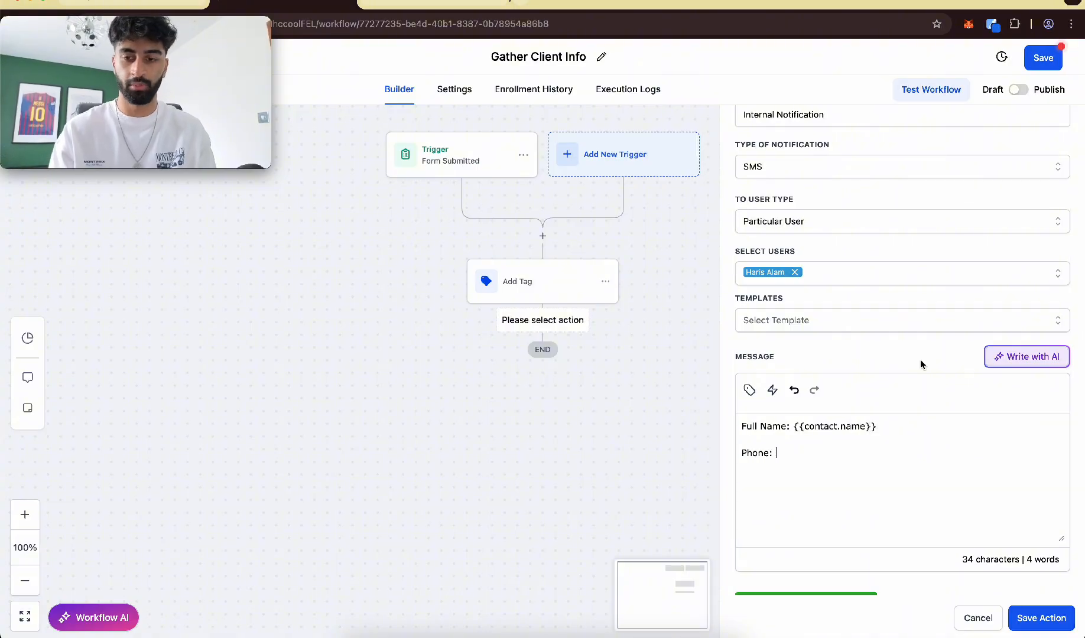
left_click(750, 390)
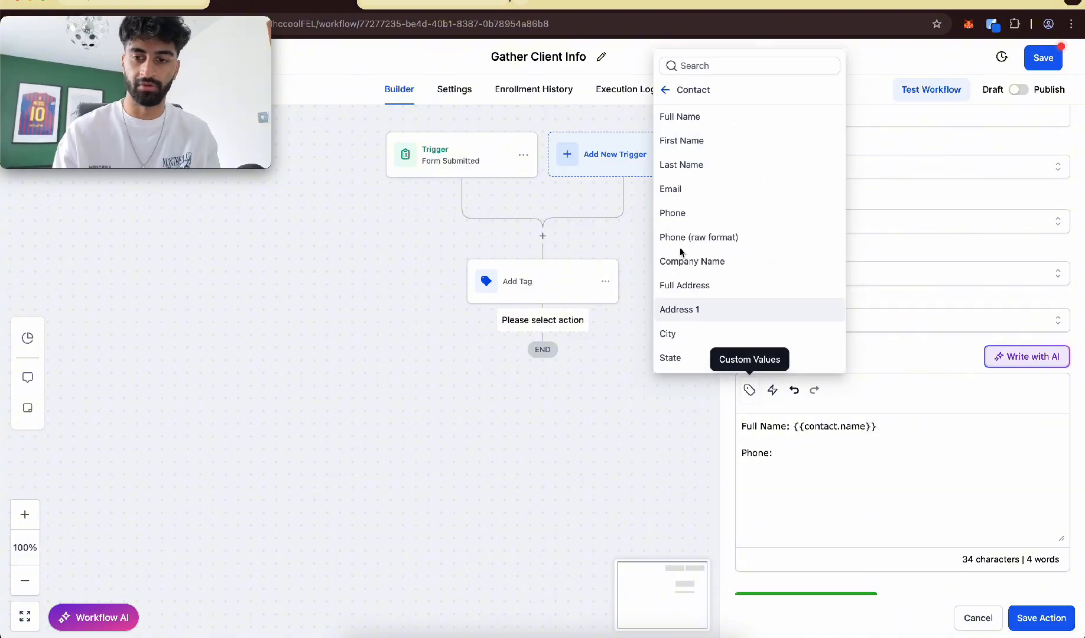
left_click(687, 212)
Add an "Email:" line to the message with the contact's email merge field, {{contact.email}}.
type("E")
key("BackSpace")
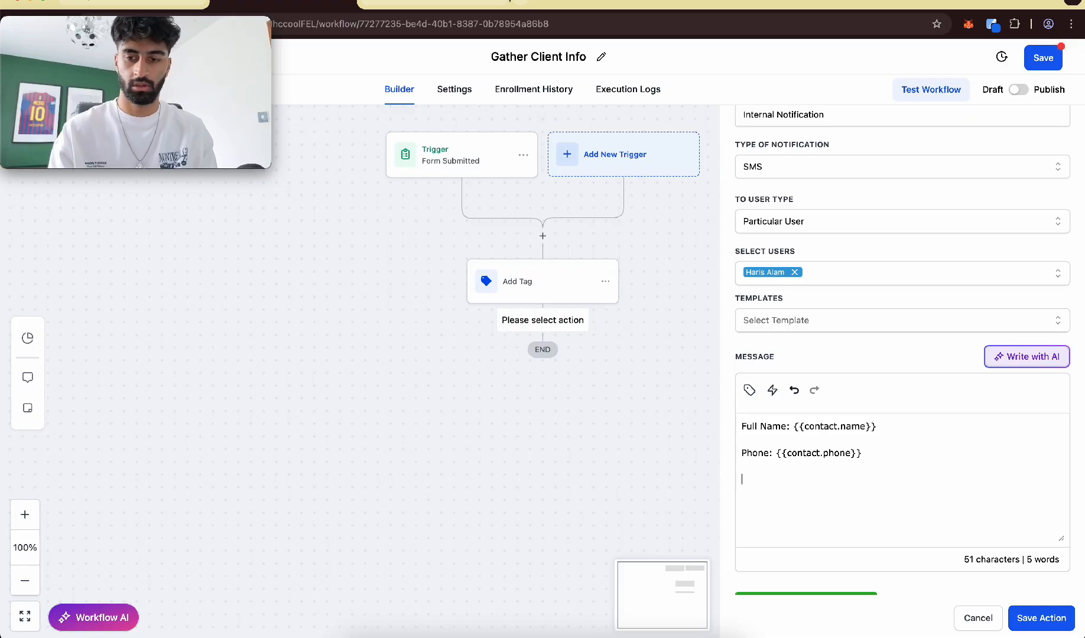
type("Email:")
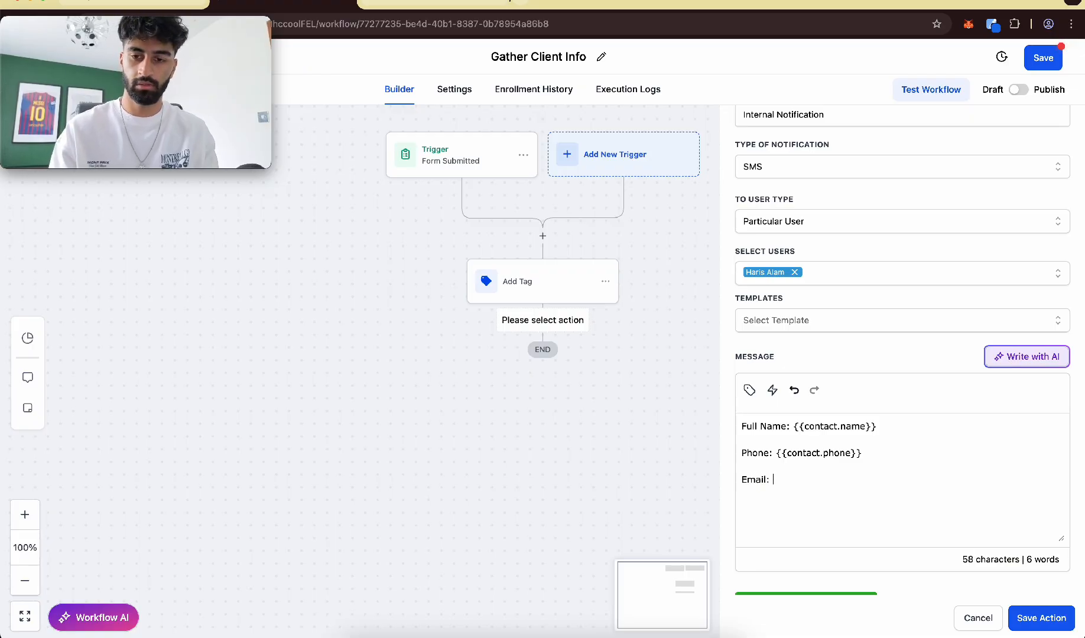
left_click(749, 390)
left_click(709, 190)
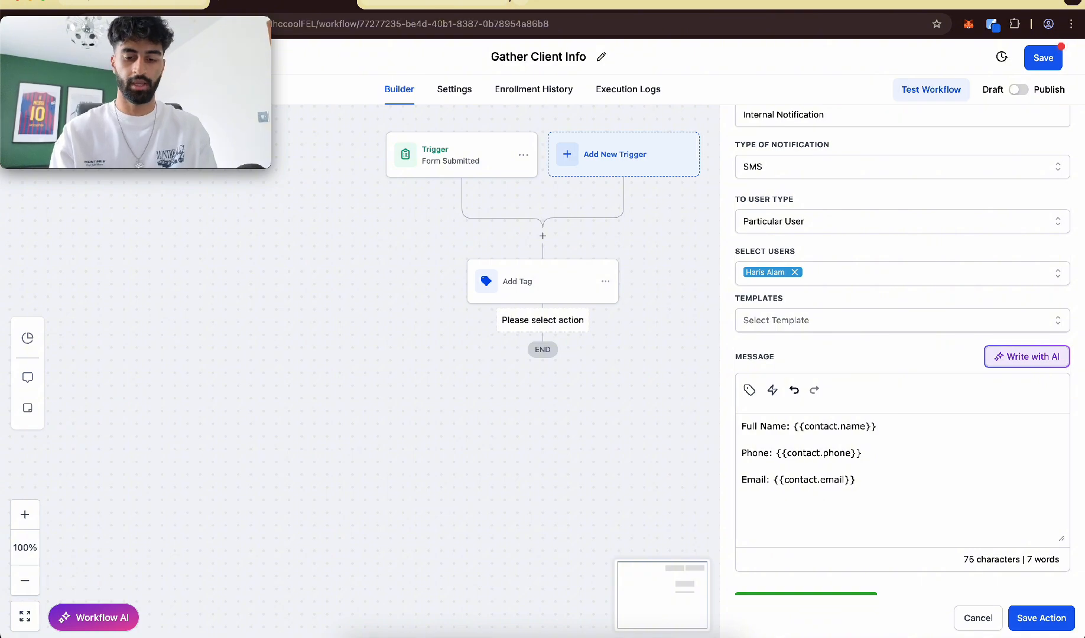
Add an "Availability:" line to the message with the Availability custom field, {{contact.availability}}.
type("Avail")
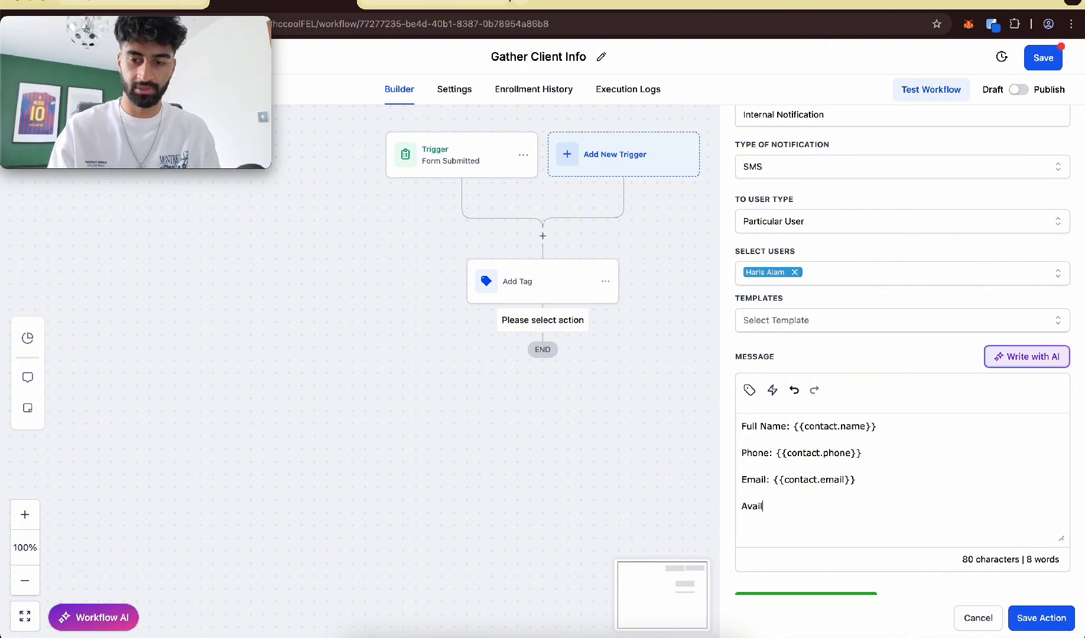
type("ability:")
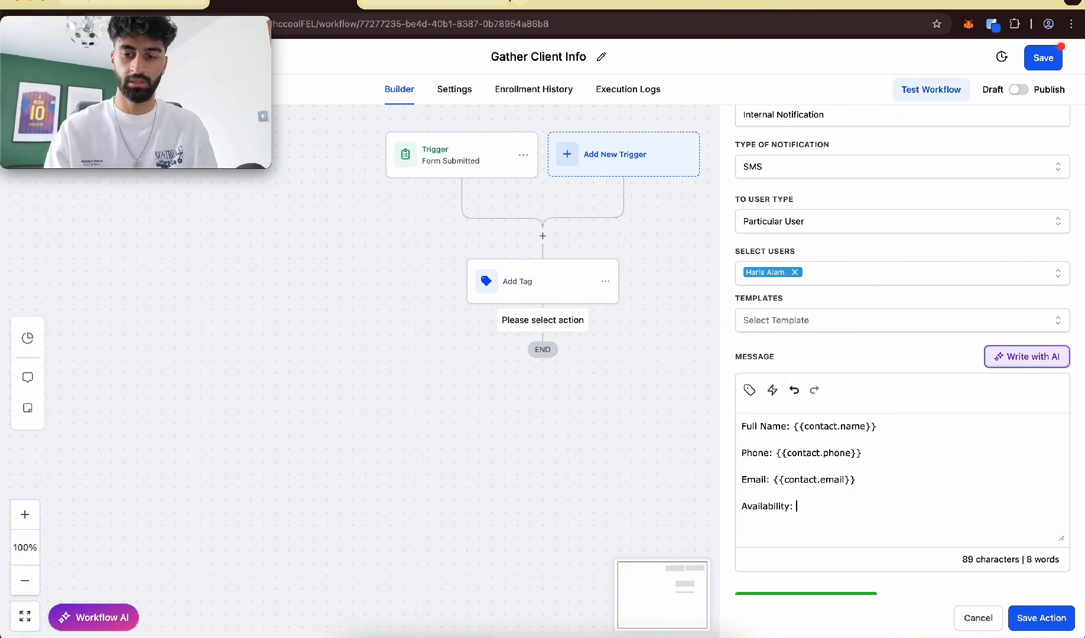
left_click(749, 390)
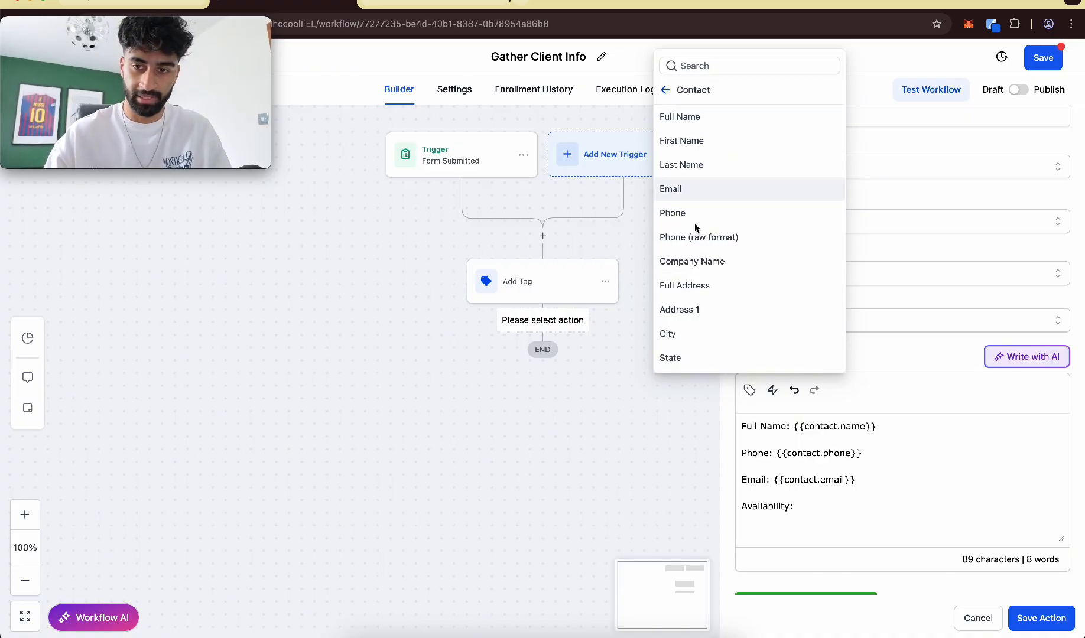
scroll(716, 270, "down", 3)
left_click(701, 361)
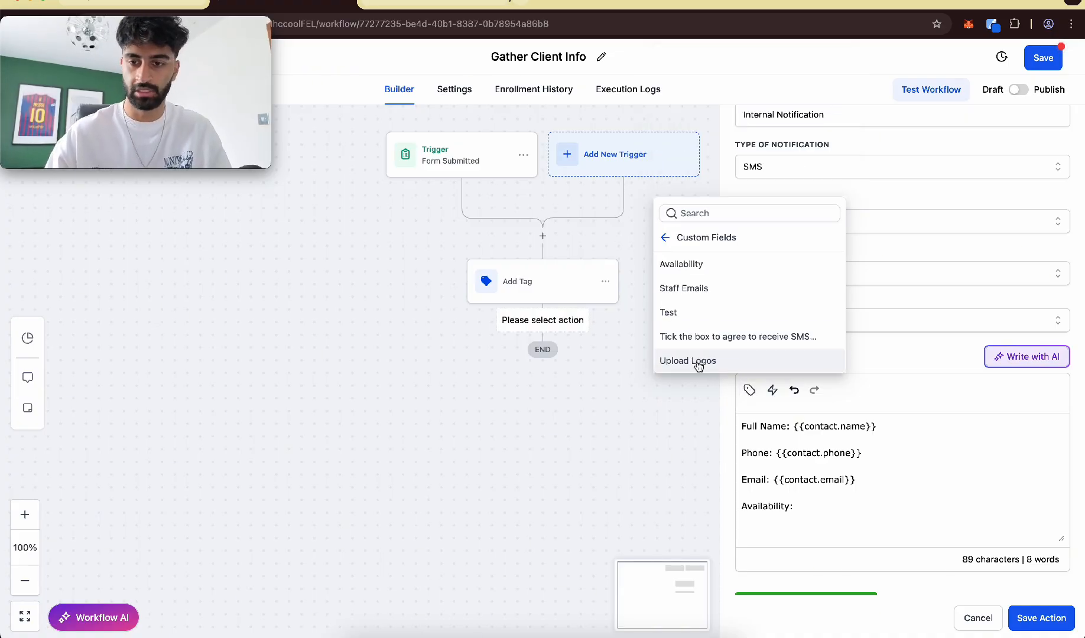
left_click(693, 266)
Add a "Staff Emails:" line to the message with the Staff Emails custom field, {{contact.staff_emails}}.
key("Return")
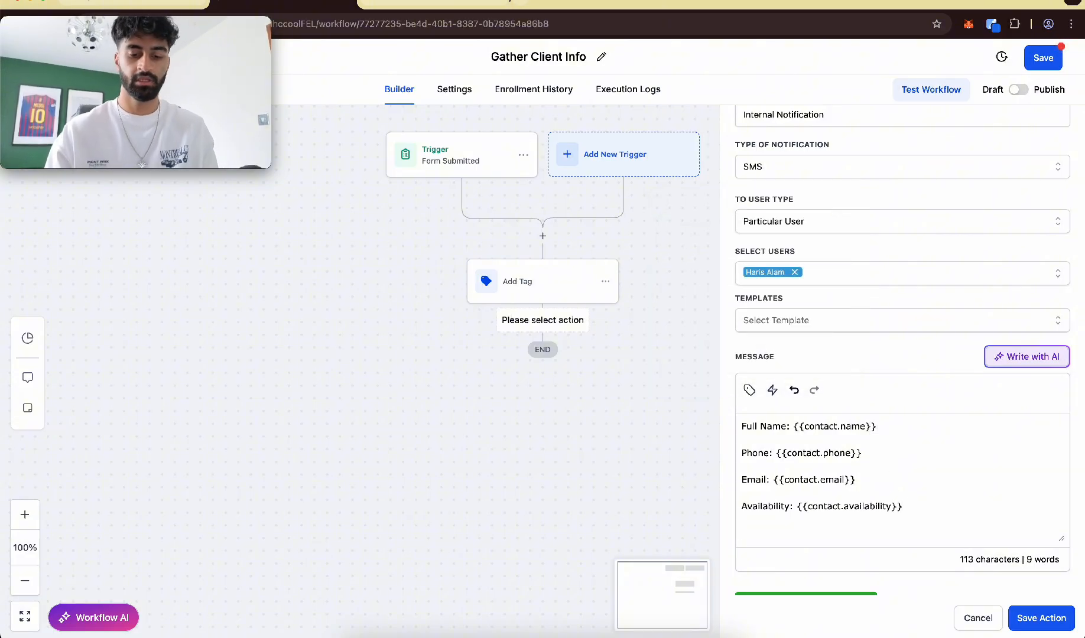
type("S")
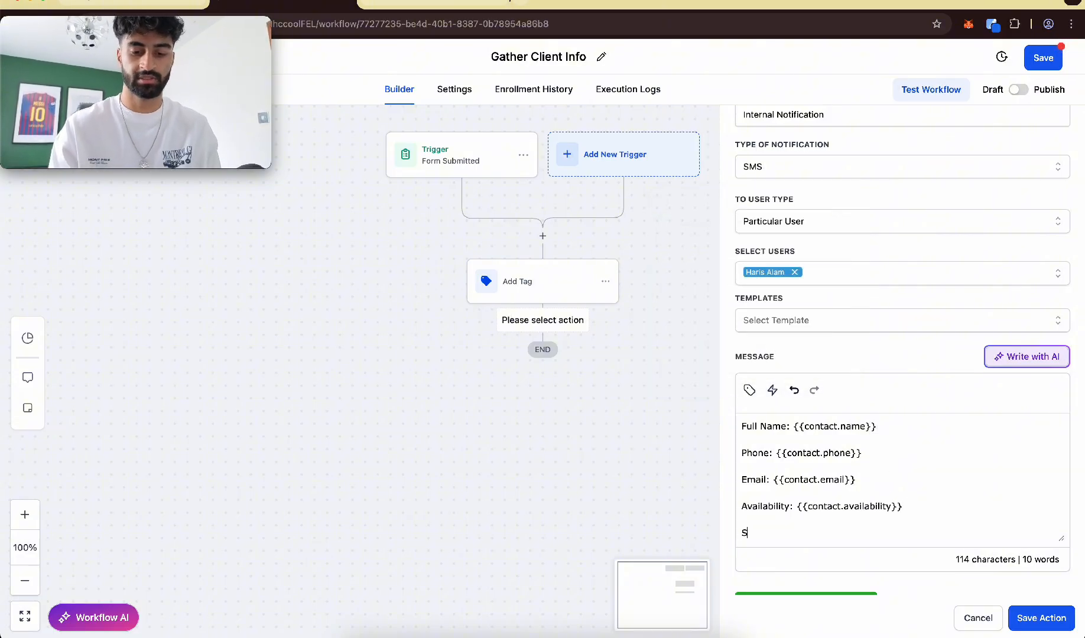
type("taff EM")
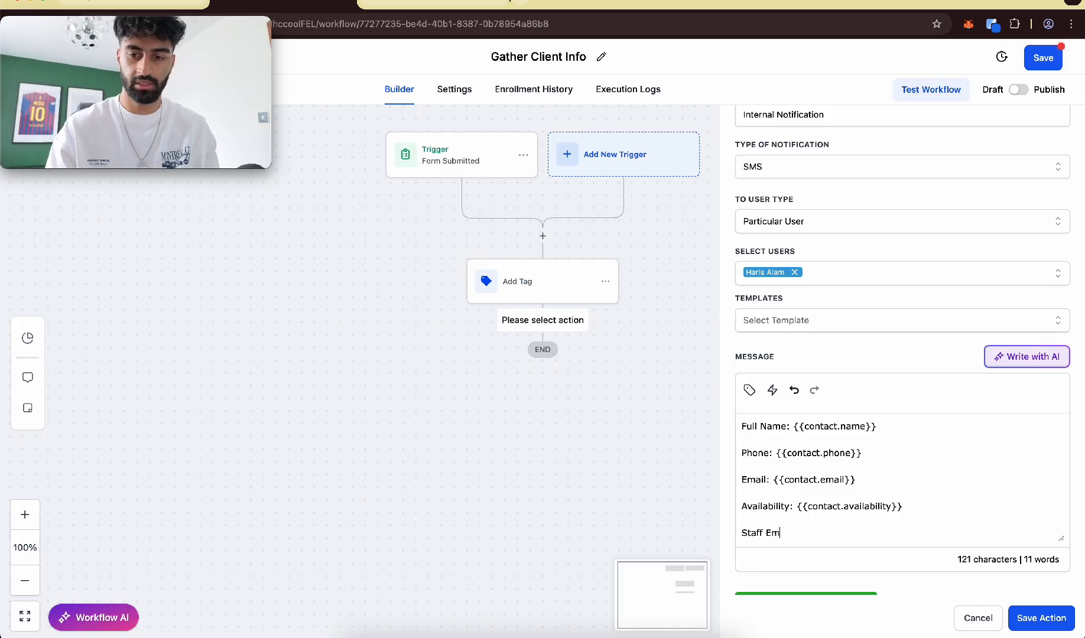
type("ails:")
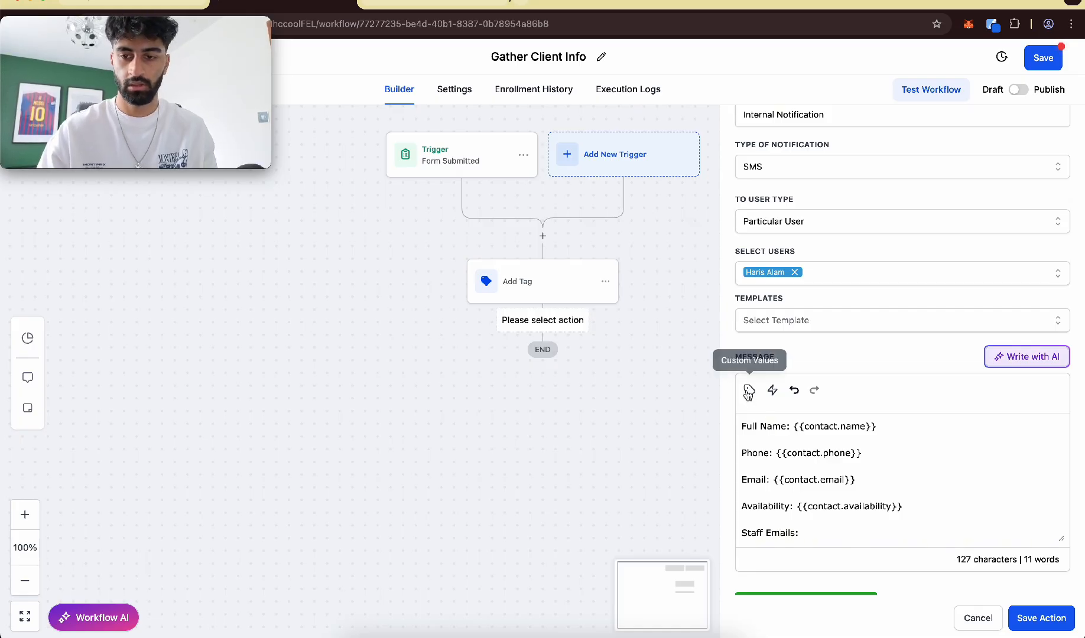
left_click(748, 394)
left_click(667, 243)
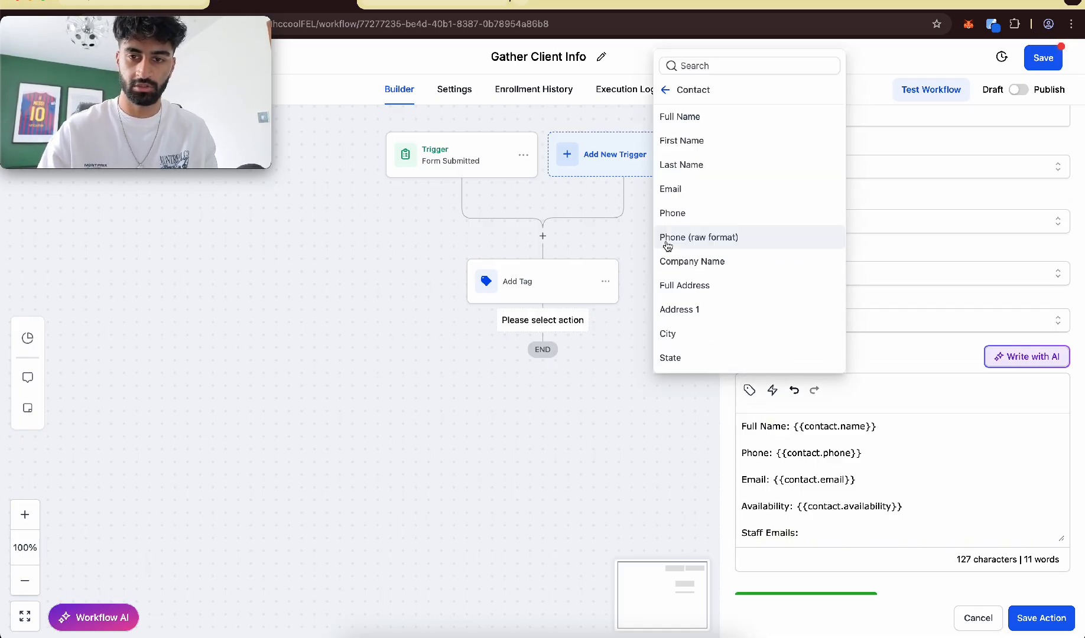
left_click(665, 90)
left_click(685, 100)
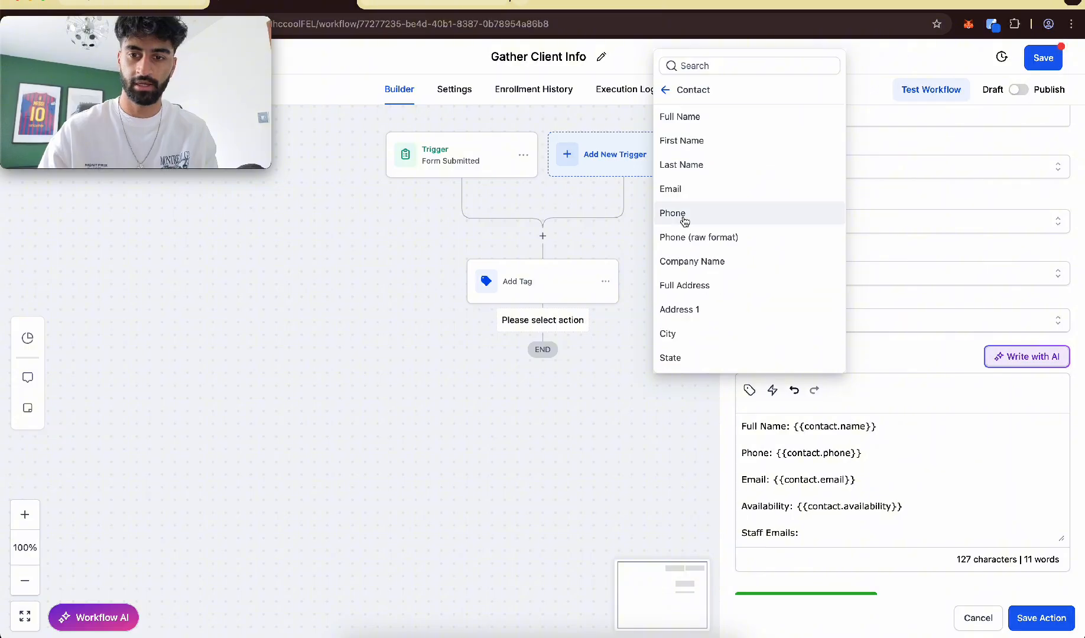
scroll(684, 221, "down", 5)
left_click(688, 360)
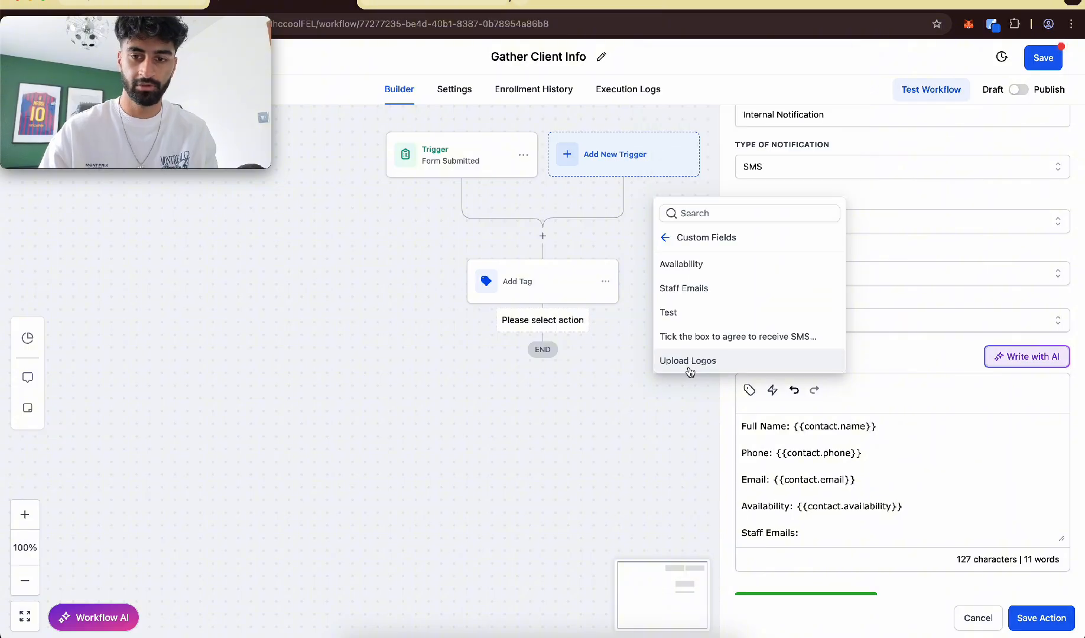
left_click(697, 296)
Add a "Logos:" line to the message with the Upload Logos custom field, {{contact.upload_logos}}, and save the notification action.
scroll(902, 405, "down", 3)
scroll(902, 405, "up", 1)
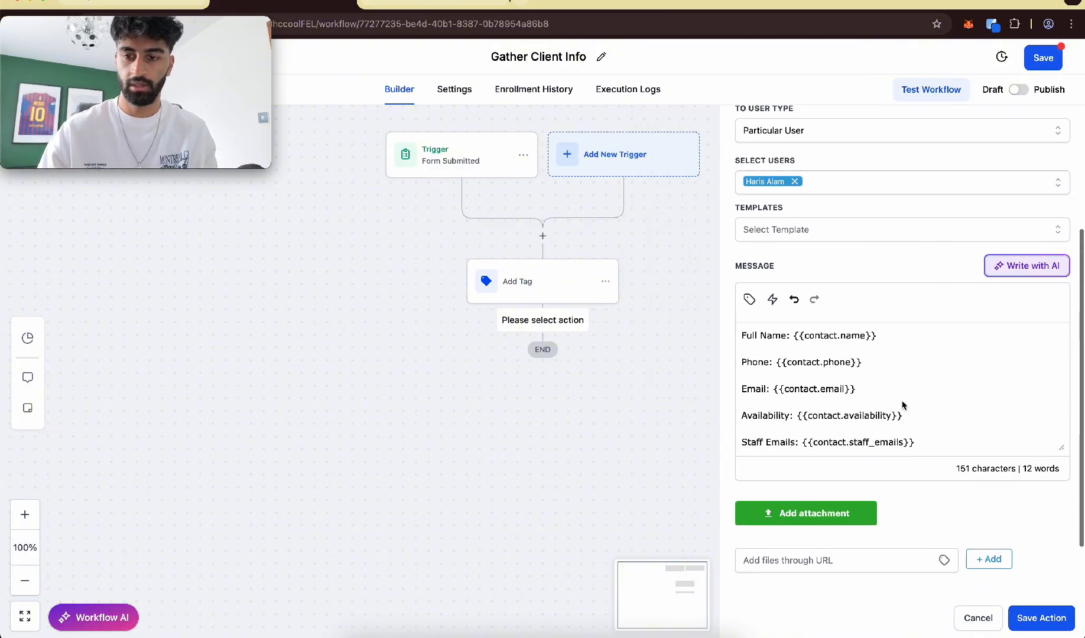
key("Return")
key("Return")
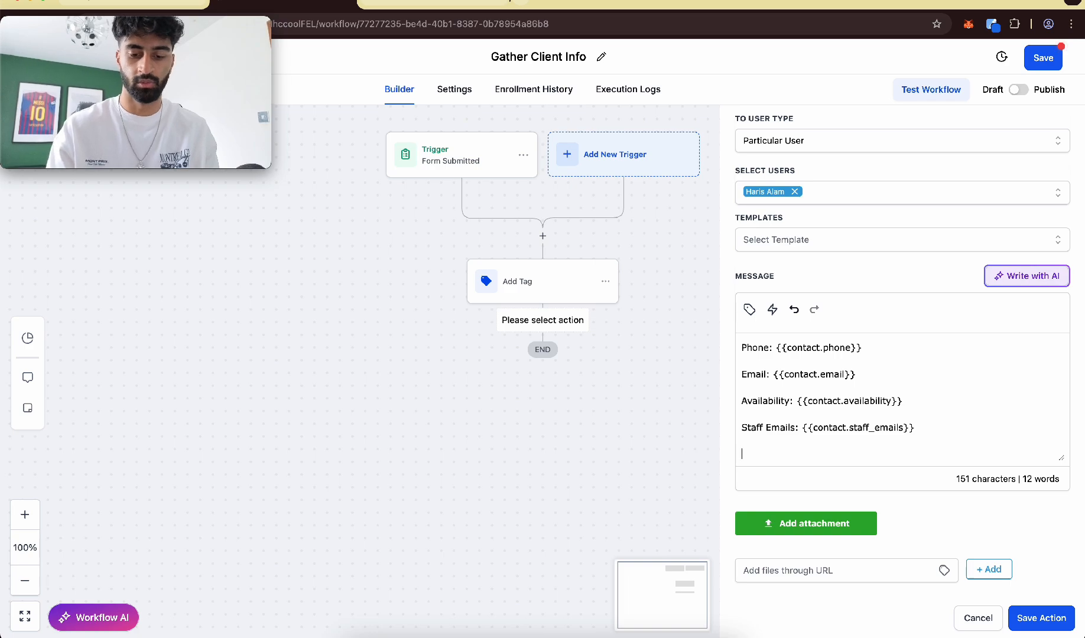
type("Logos:")
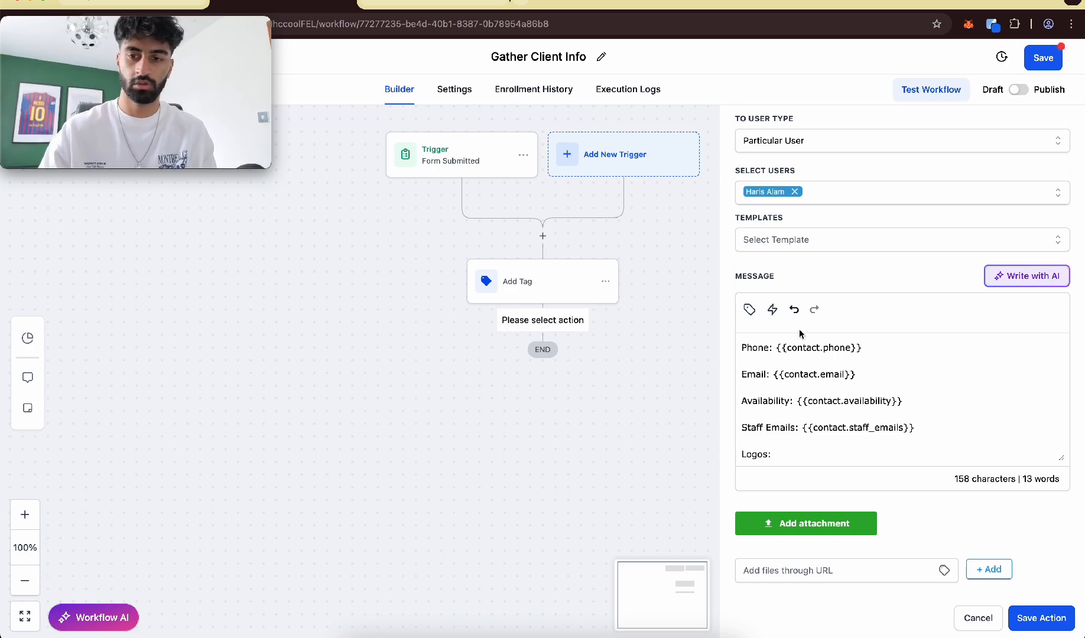
left_click(749, 309)
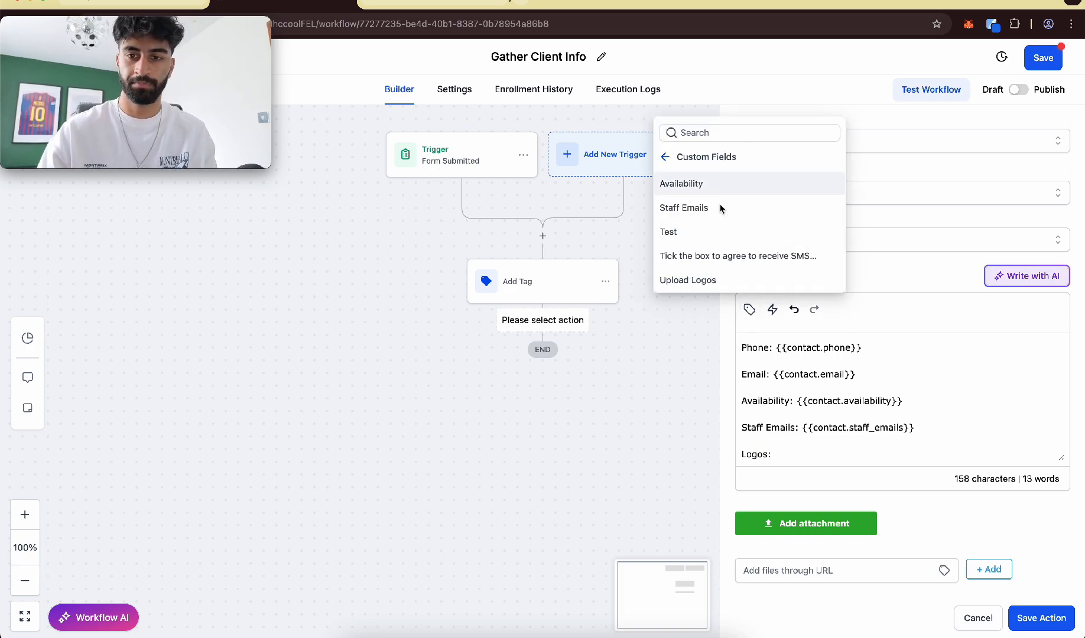
left_click(704, 285)
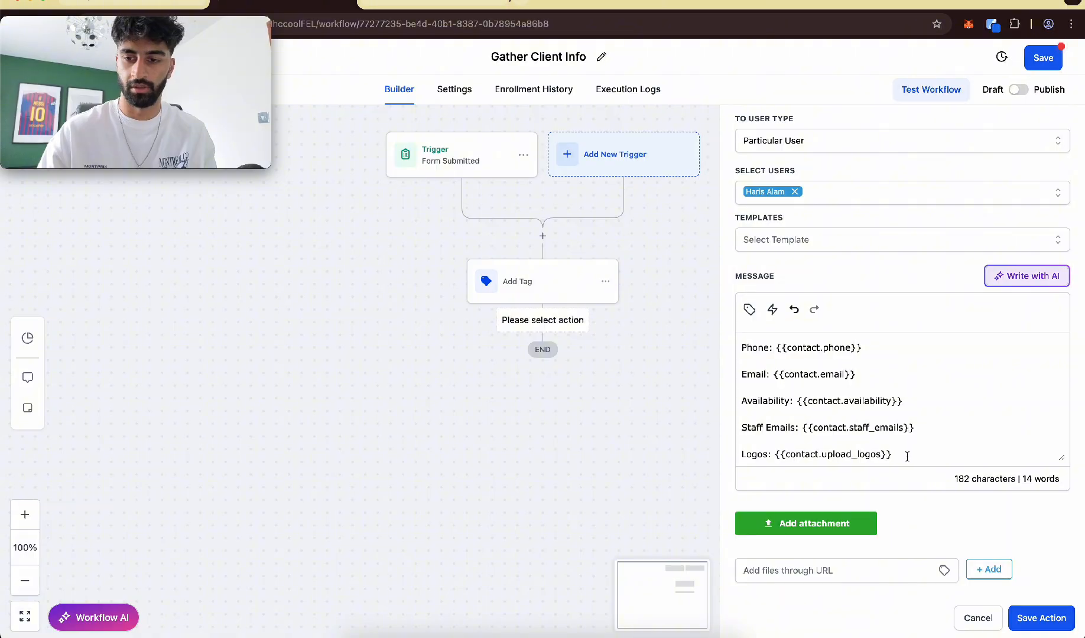
left_click(1041, 617)
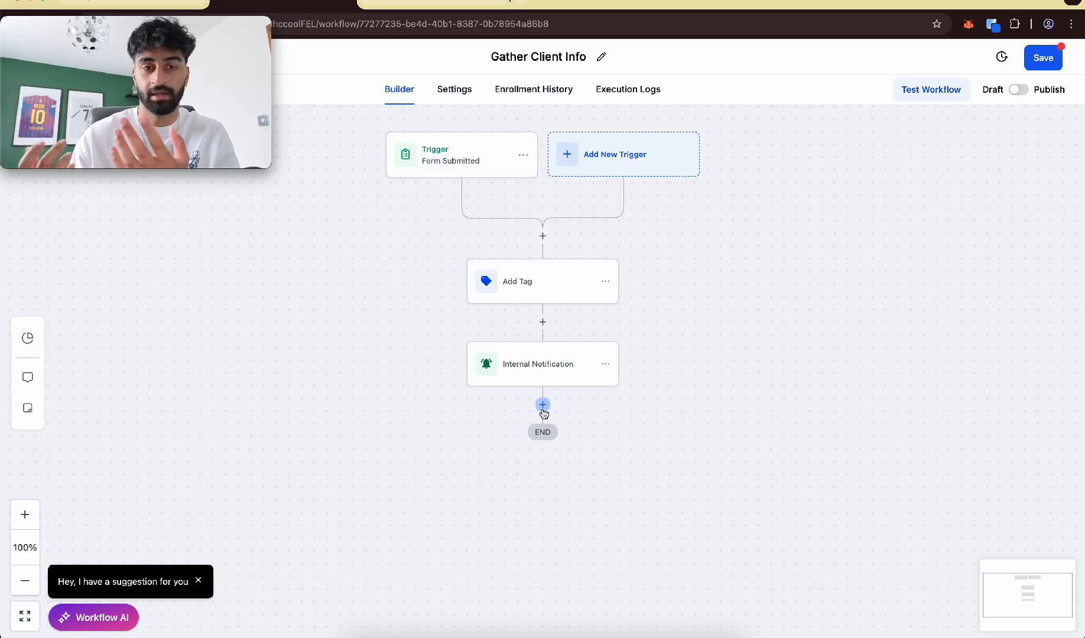
Switch the Gather Client Info workflow from draft to published, without adding further actions, and save it.
left_click(543, 406)
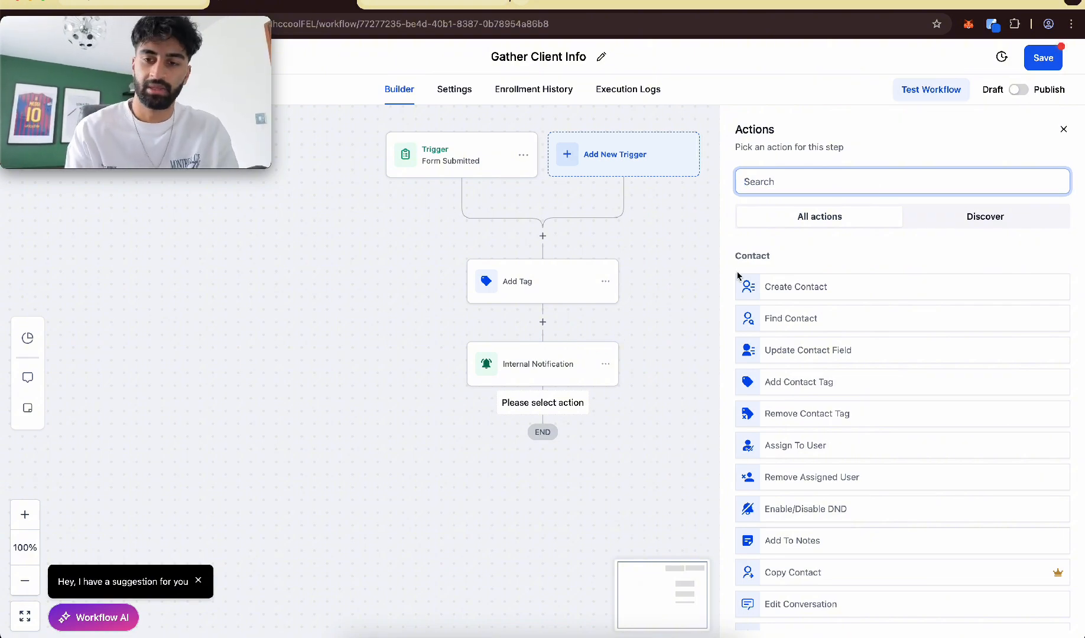
left_click(1063, 130)
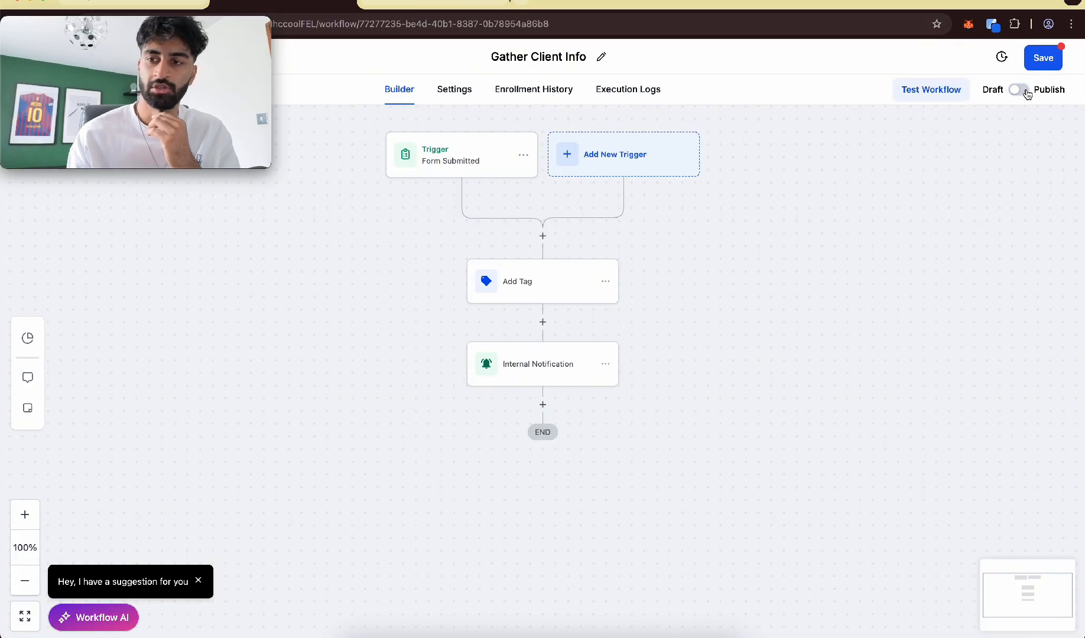
left_click(1018, 90)
left_click(1051, 65)
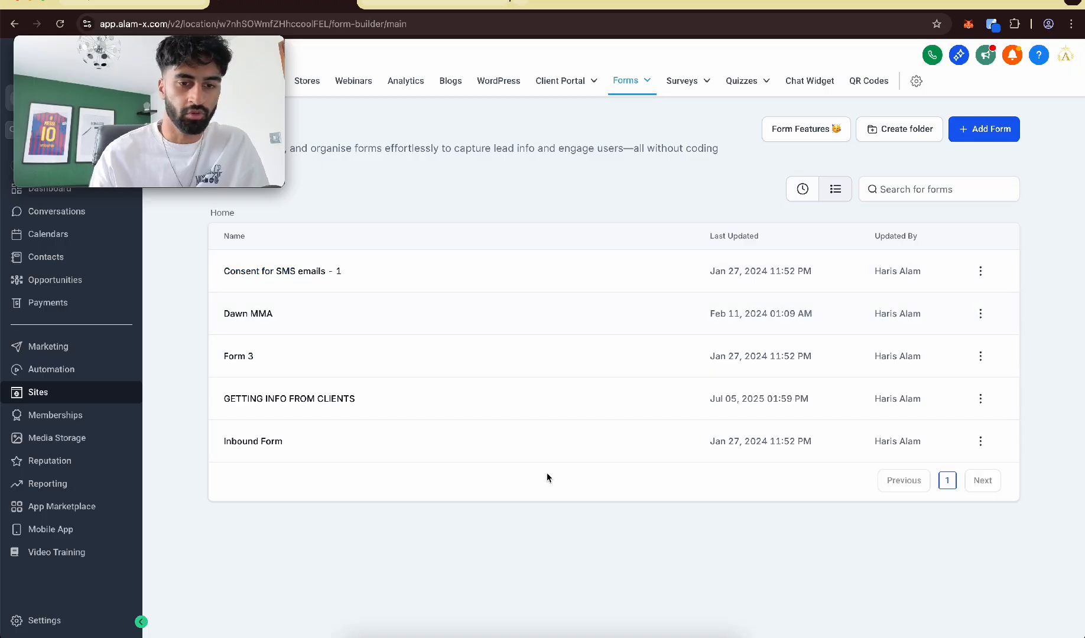
Open the preview of the GETTING INFO FROM CLIENTS form and submit it with the test client's details and logo file.
left_click(981, 398)
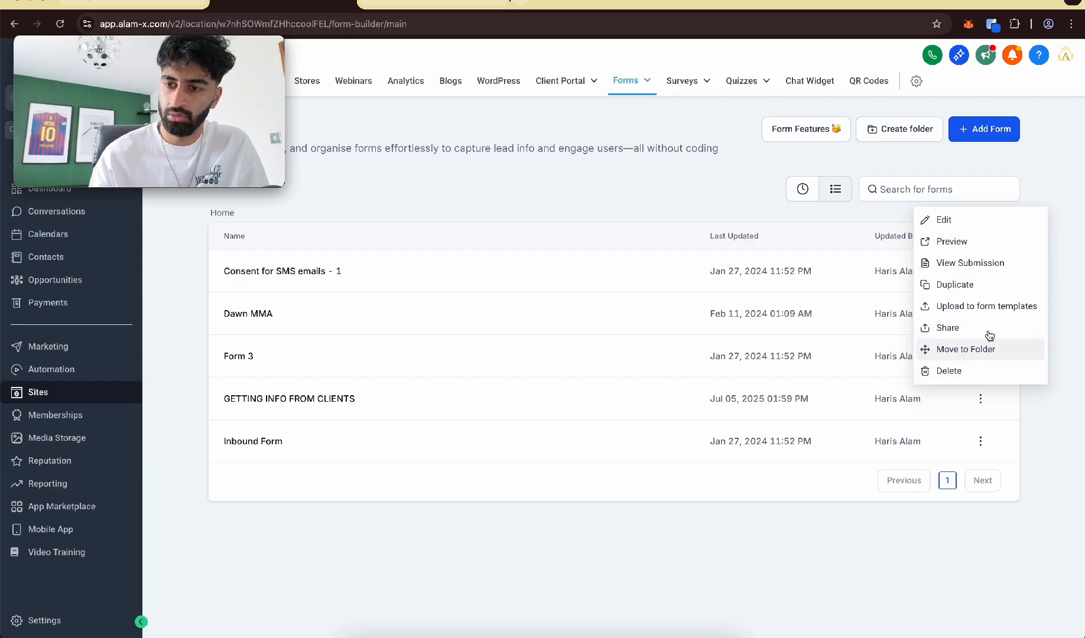
left_click(963, 241)
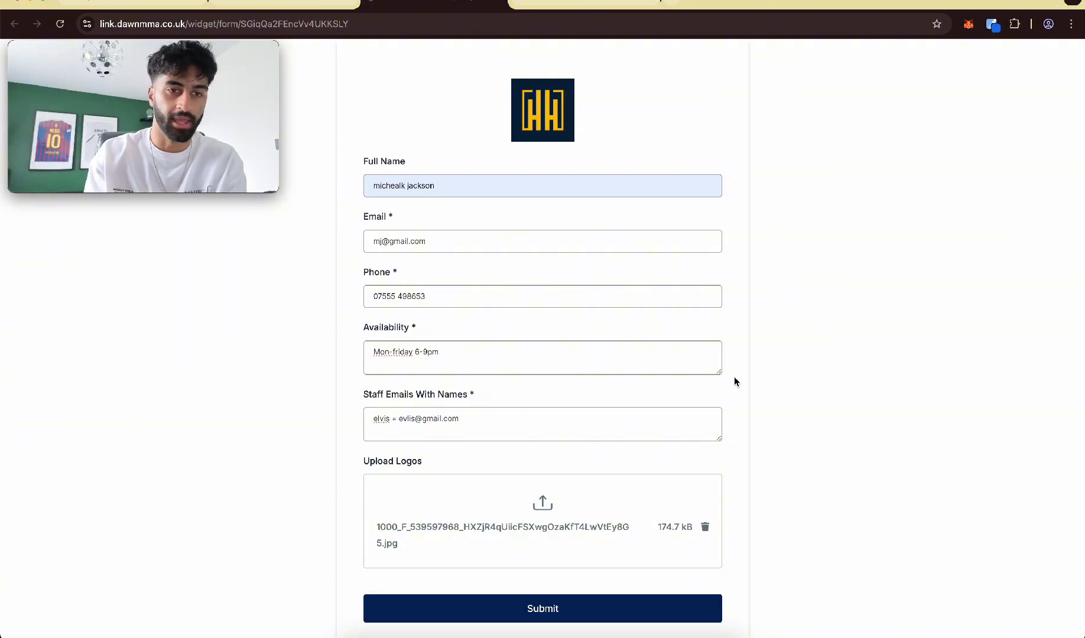
scroll(583, 562, "down", 1)
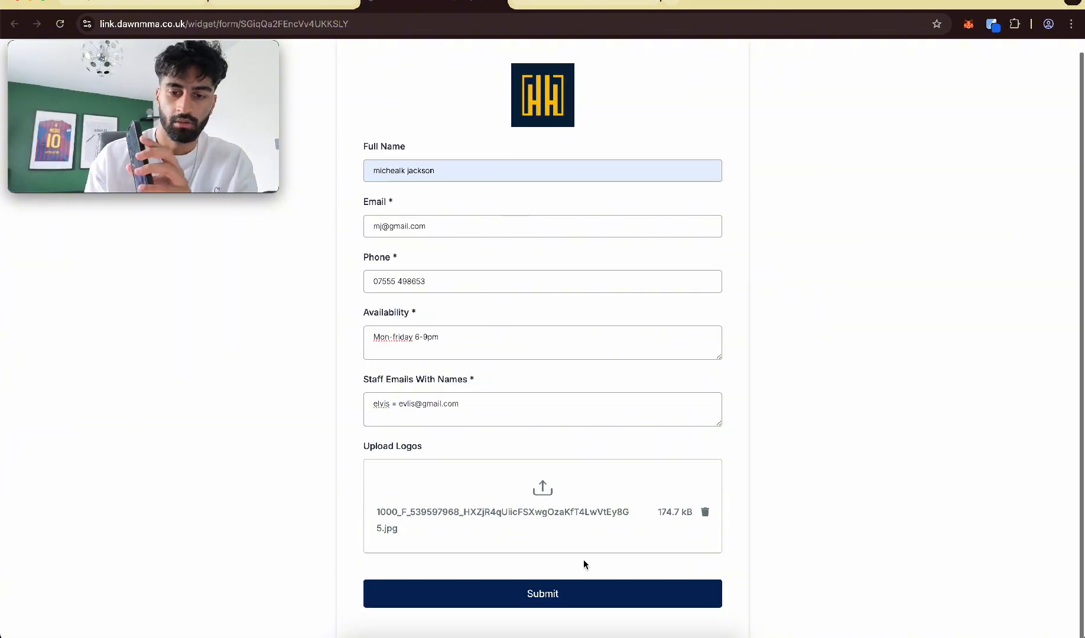
left_click(553, 604)
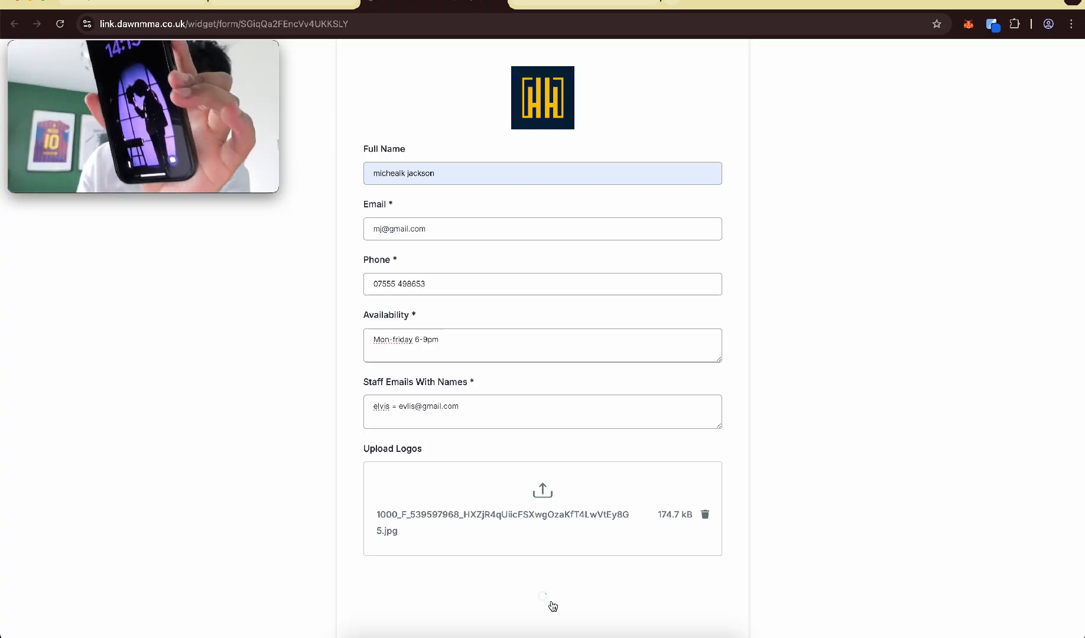